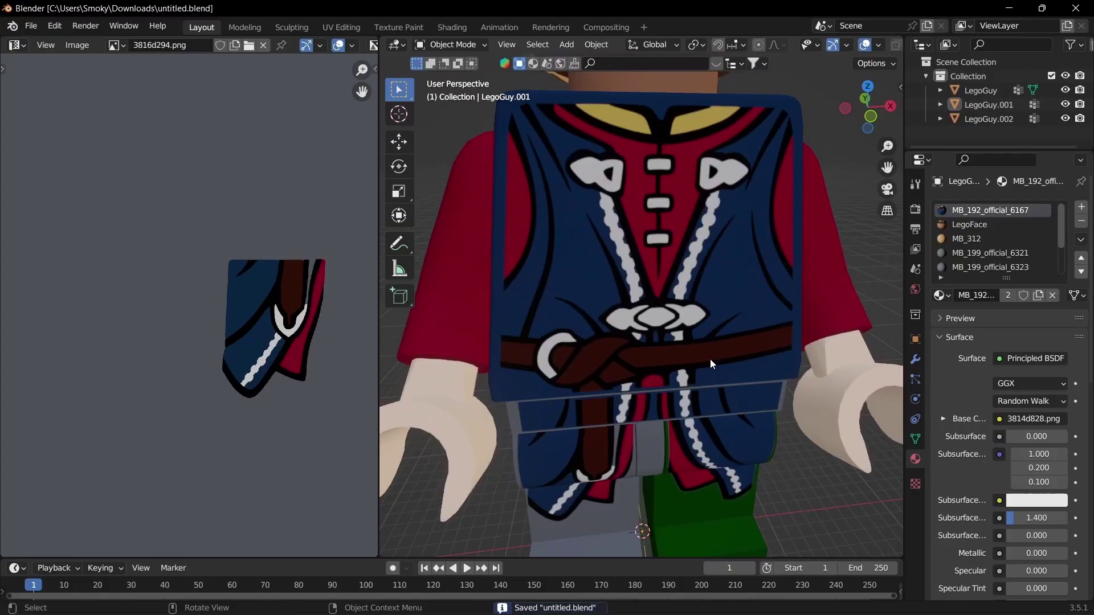
Assign Ctrl+Shift+A as the shortcut for the Append command.
scroll(710, 359, "down", 5)
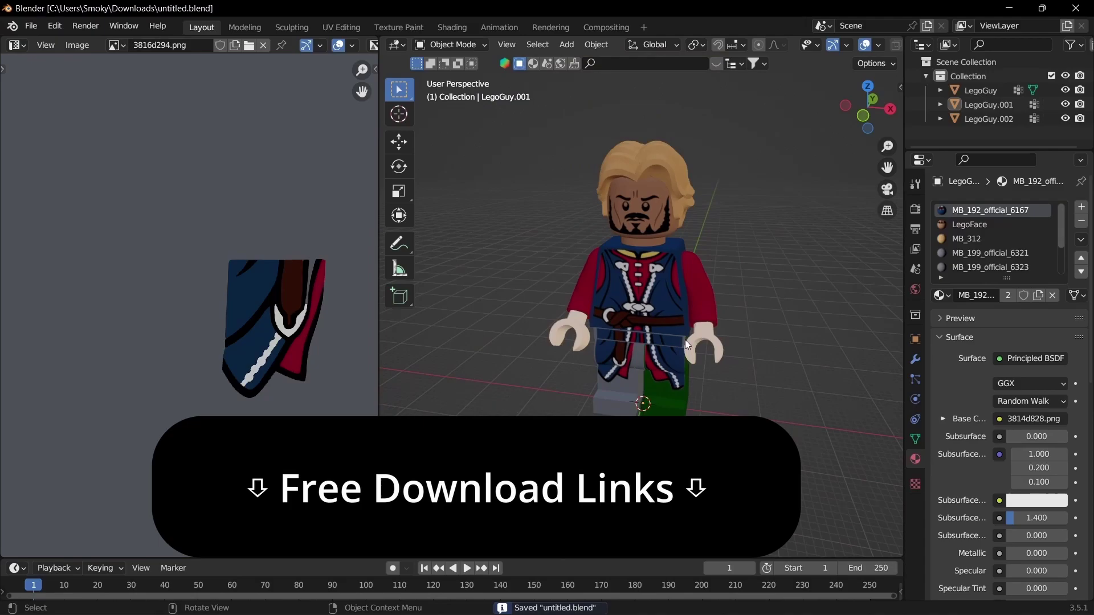
middle_click_drag(685, 339, 556, 214)
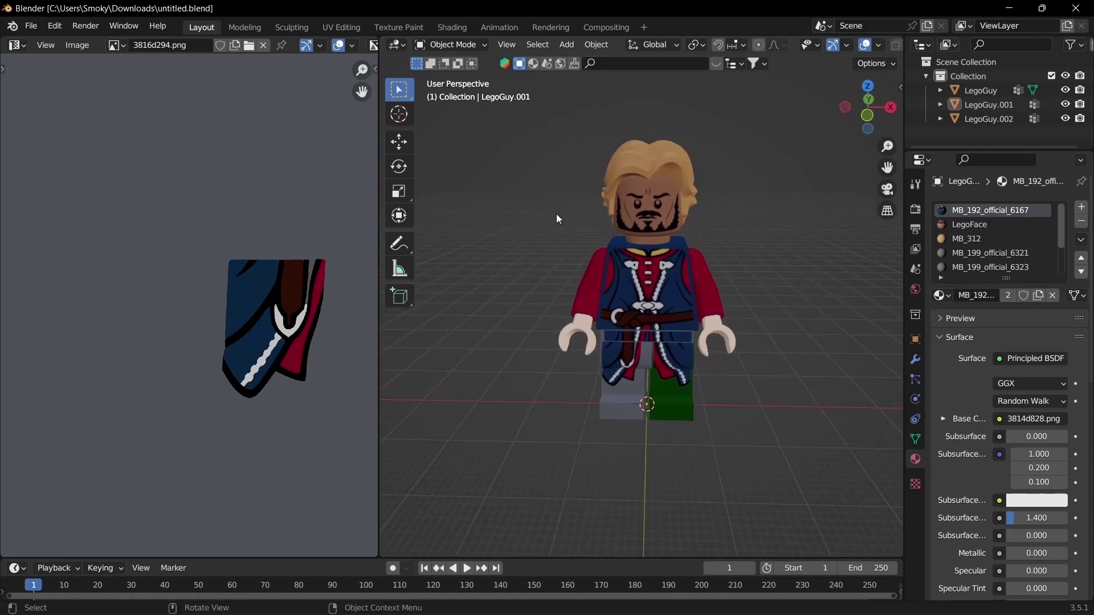
left_click(24, 29)
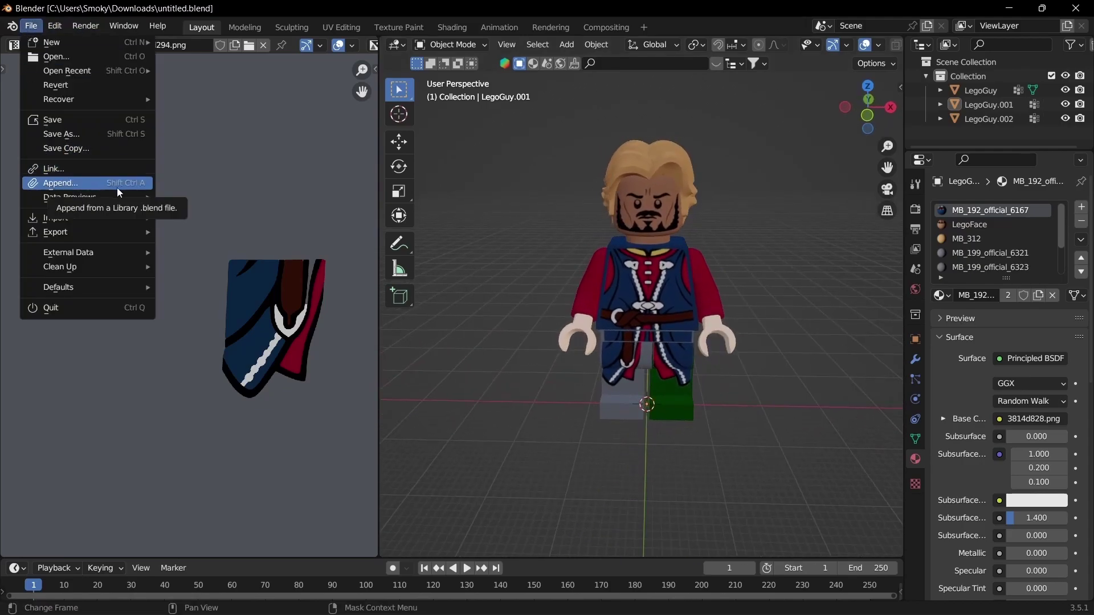
right_click(88, 183)
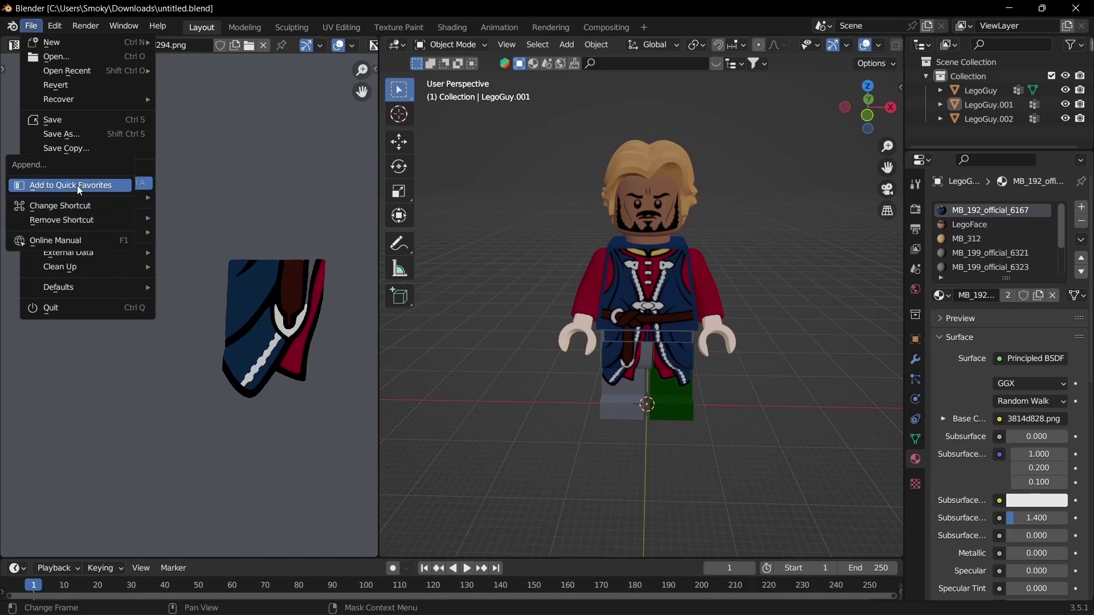
left_click(46, 208)
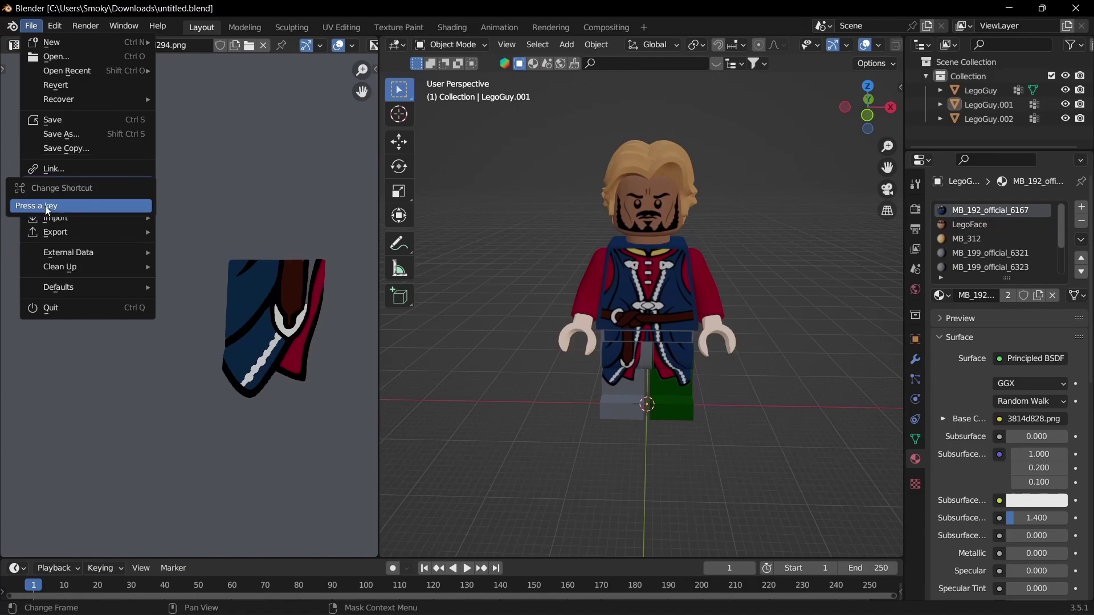
key("ctrl+shift+a")
middle_click_drag(525, 265, 541, 268)
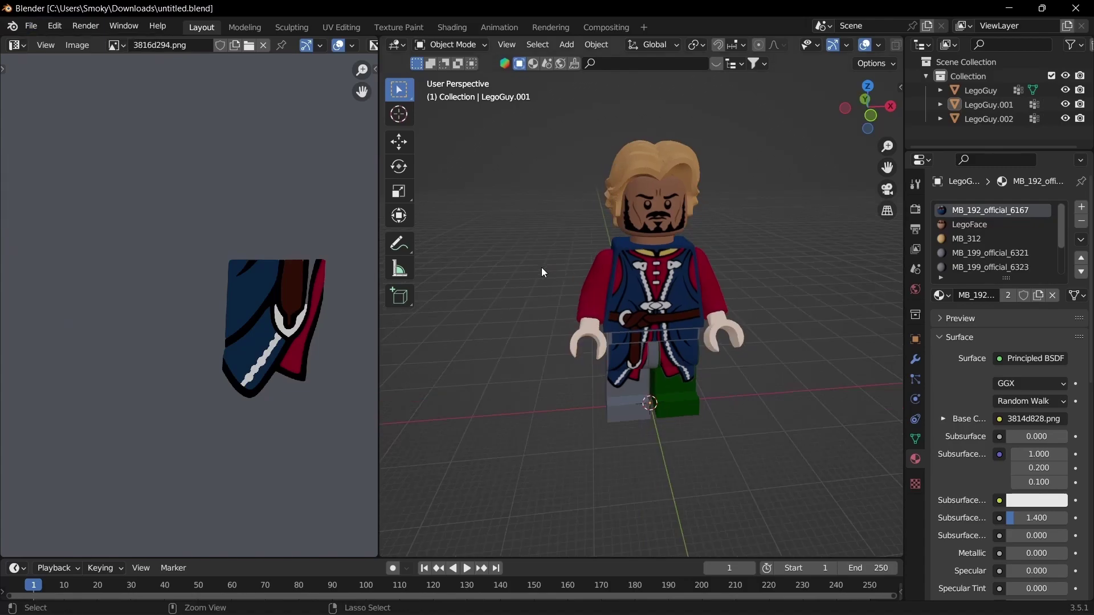
Append the LegoRig object from UragalsOBJ.blend in the bookmarked Assets folder.
key("ctrl+shift+a")
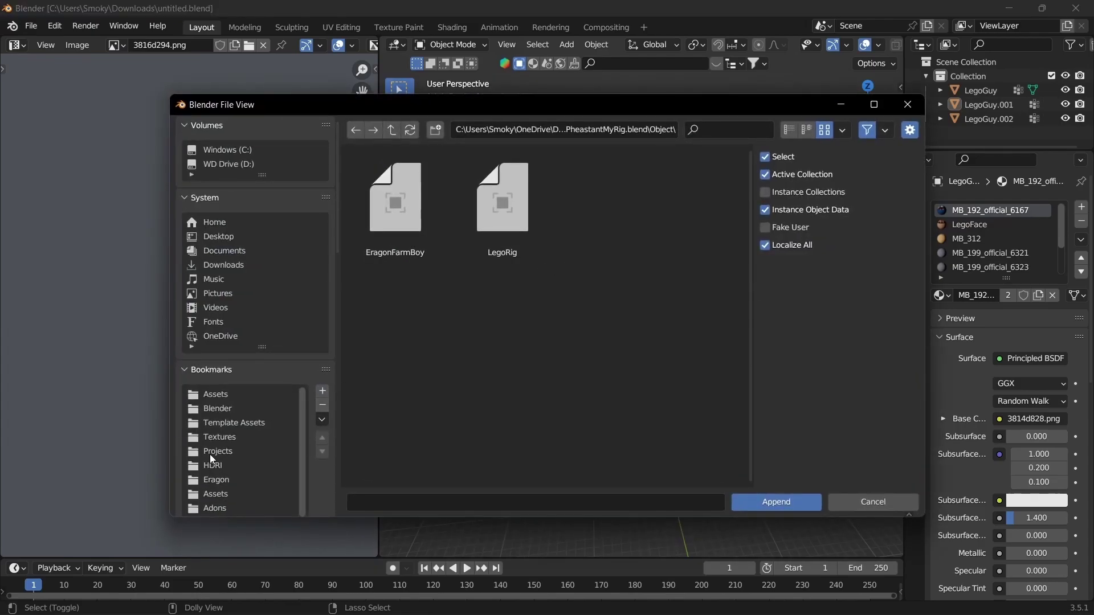
scroll(210, 454, "down", 1)
left_click(226, 505)
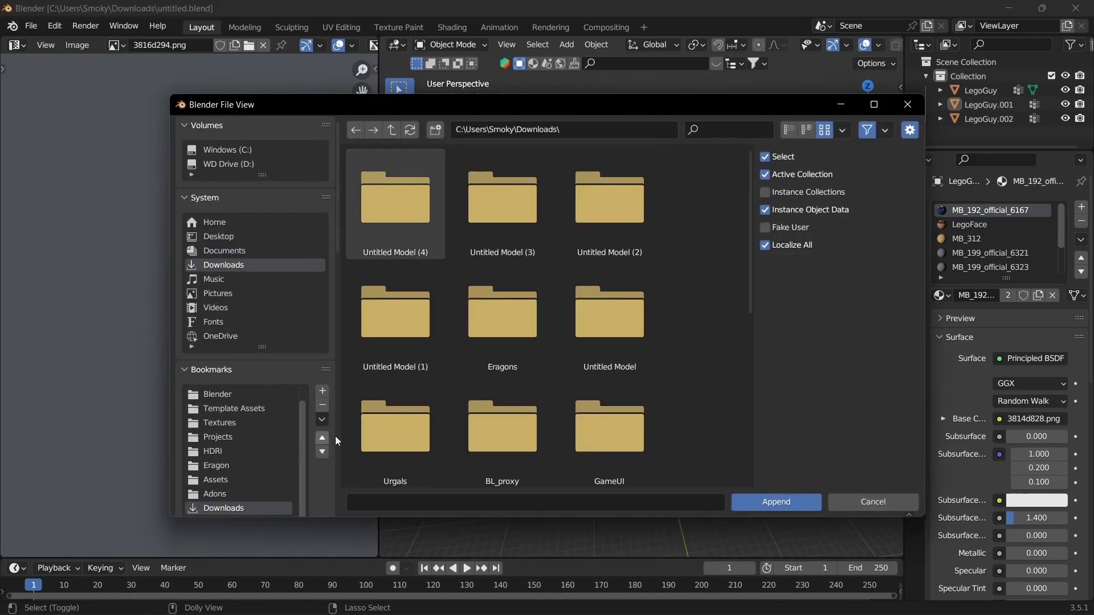
scroll(442, 273, "down", 5)
scroll(440, 273, "up", 4)
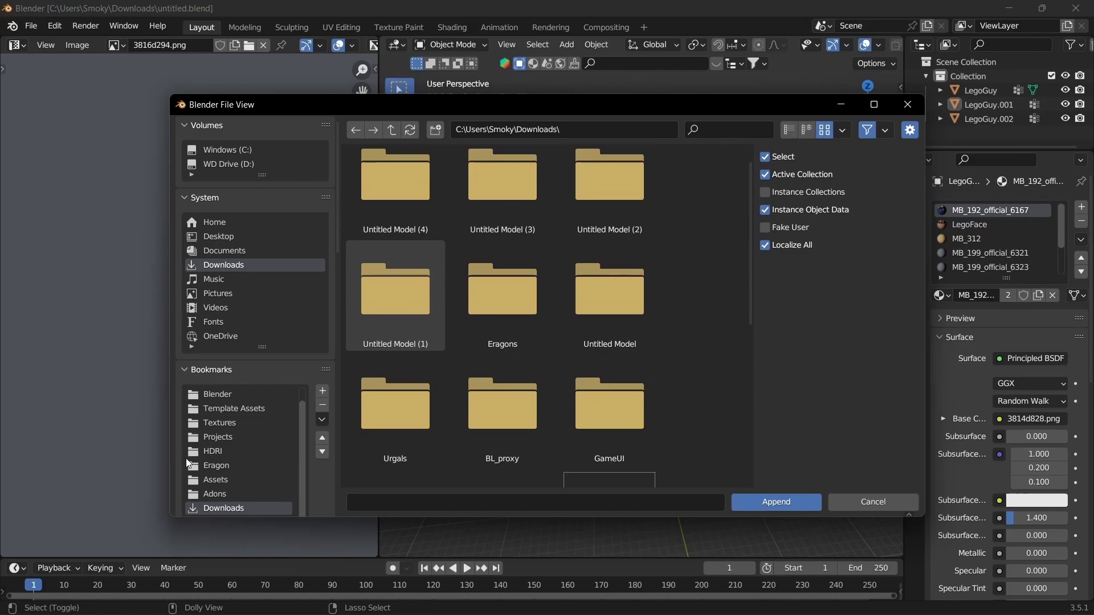
left_click(228, 396)
left_click(511, 311)
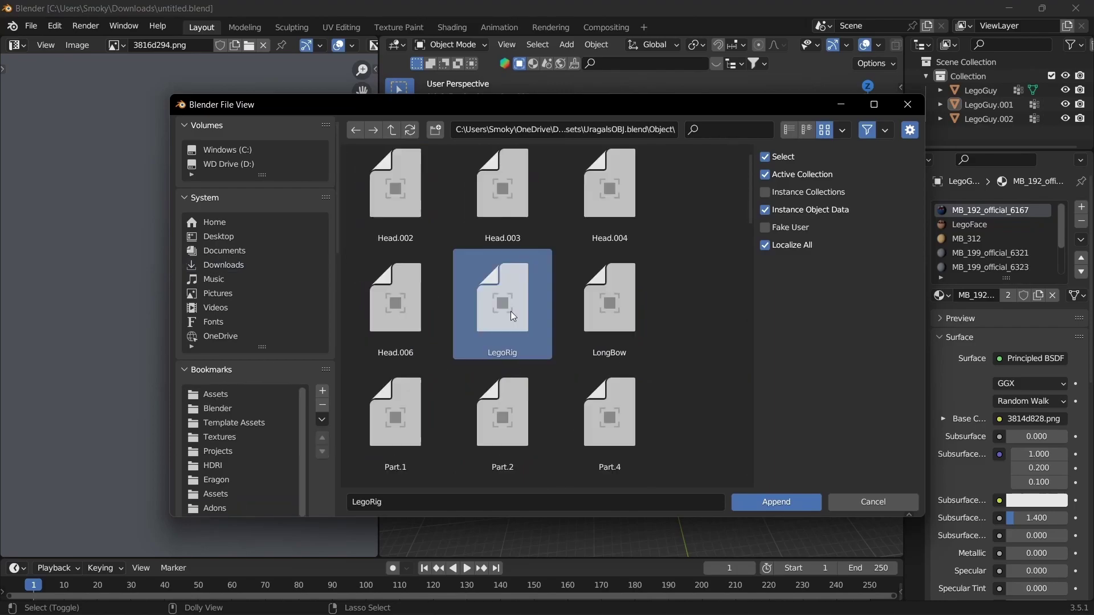
left_click(781, 499)
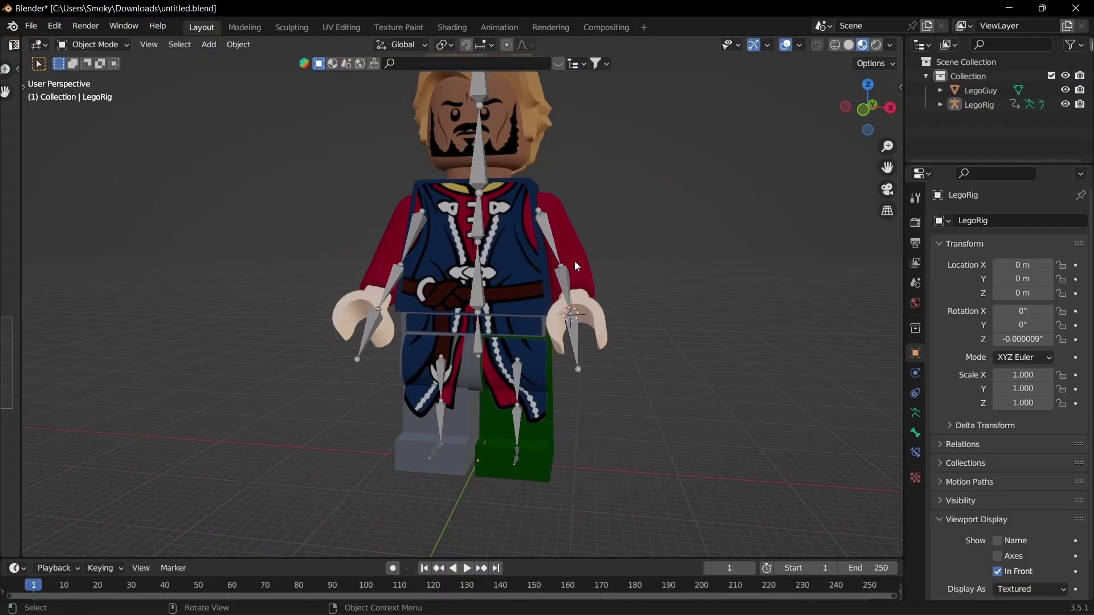
Parent the LegoGuy mesh to the LegoRig armature.
left_click(571, 262)
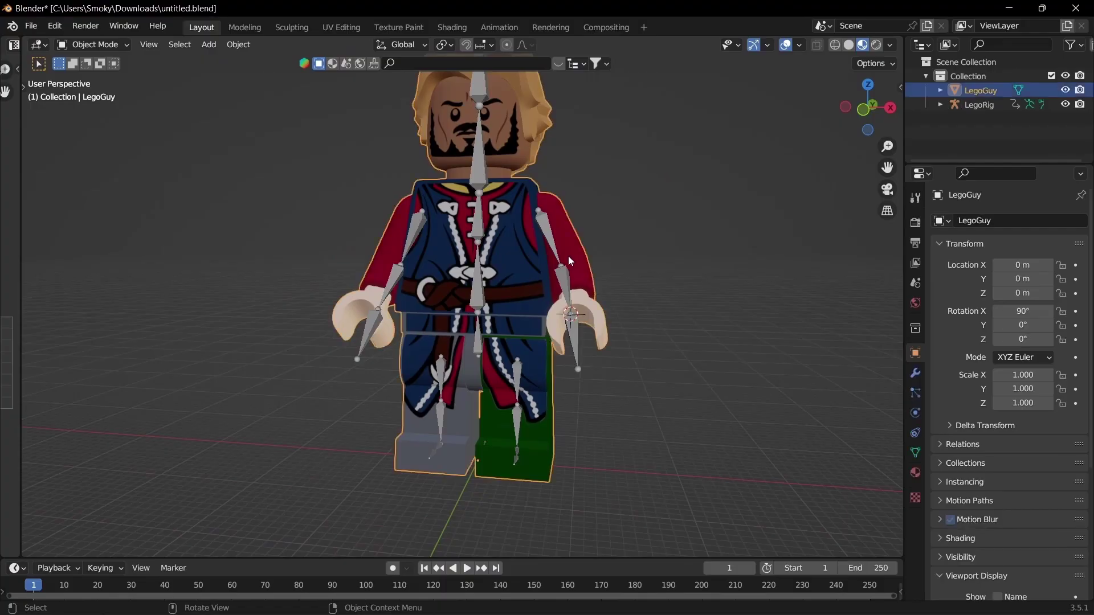
left_click(549, 237, "shift")
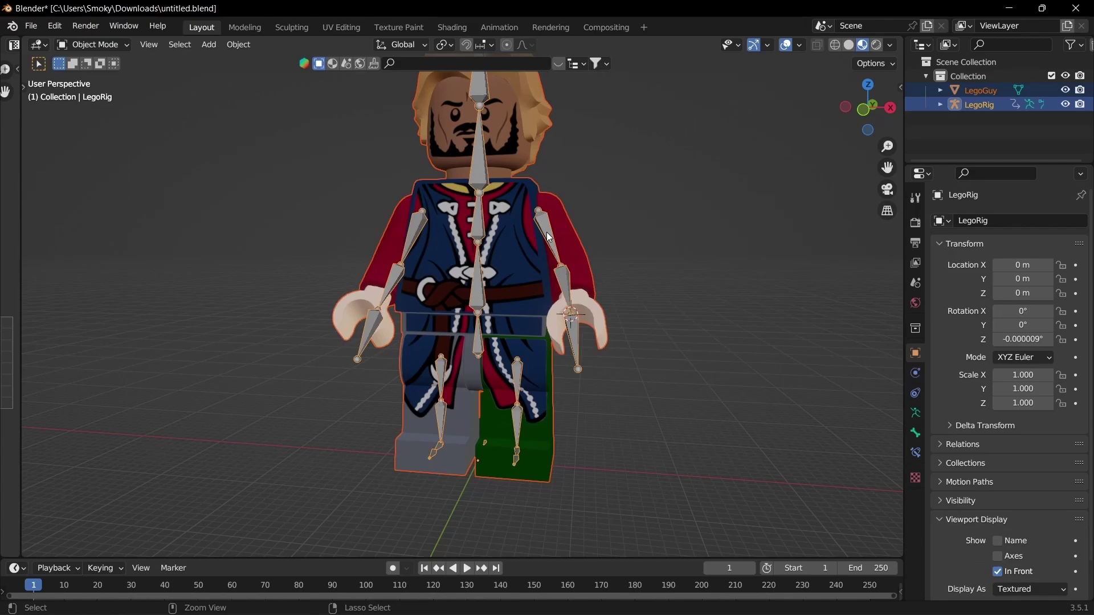
key("ctrl+p")
left_click(546, 231)
left_click(668, 241)
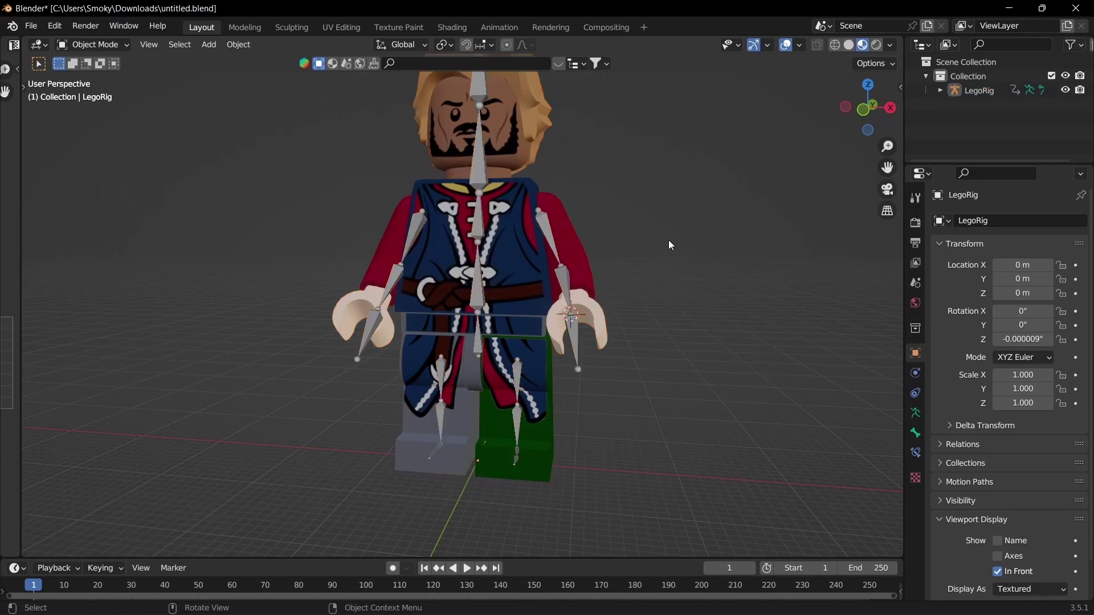
Hide the LegoRig armature in the viewport.
middle_click_drag(554, 229, 552, 234)
left_click(544, 238)
left_click(544, 235)
key("h")
Display the LegoGuy mesh's vertex groups and enlarge the list to show all of them from Root to toe.R.
left_click(545, 230)
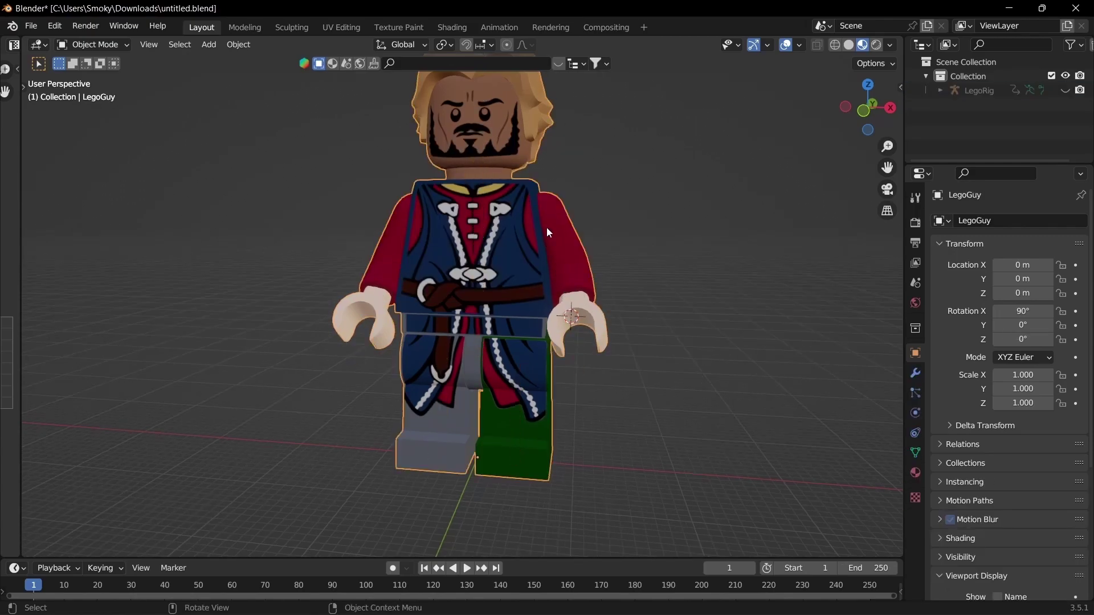
left_click(915, 453)
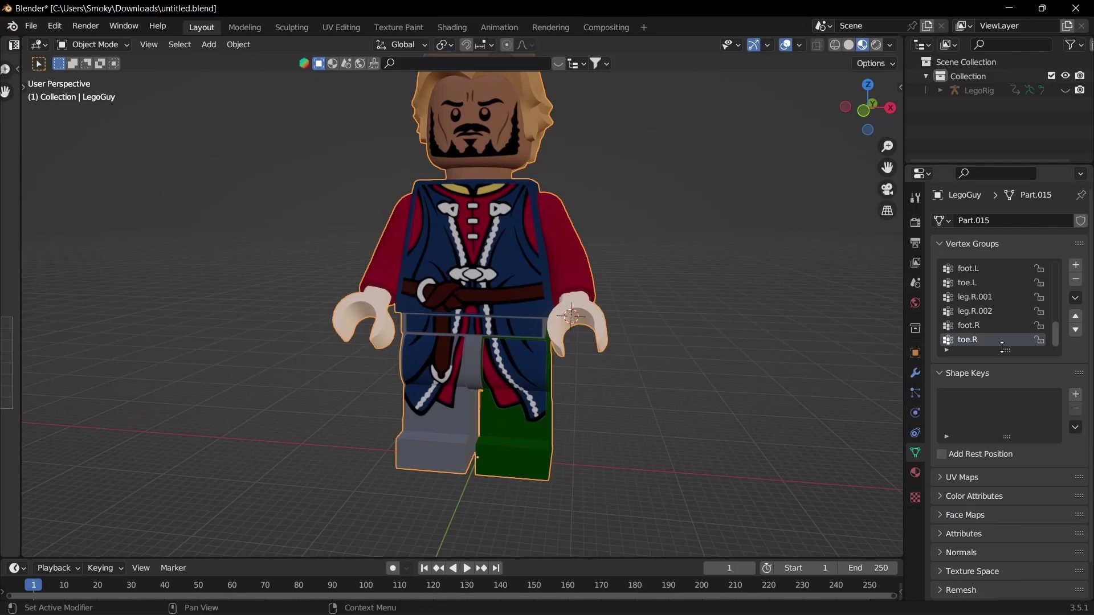
left_click_drag(1003, 348, 1005, 513)
scroll(968, 385, "up", 2)
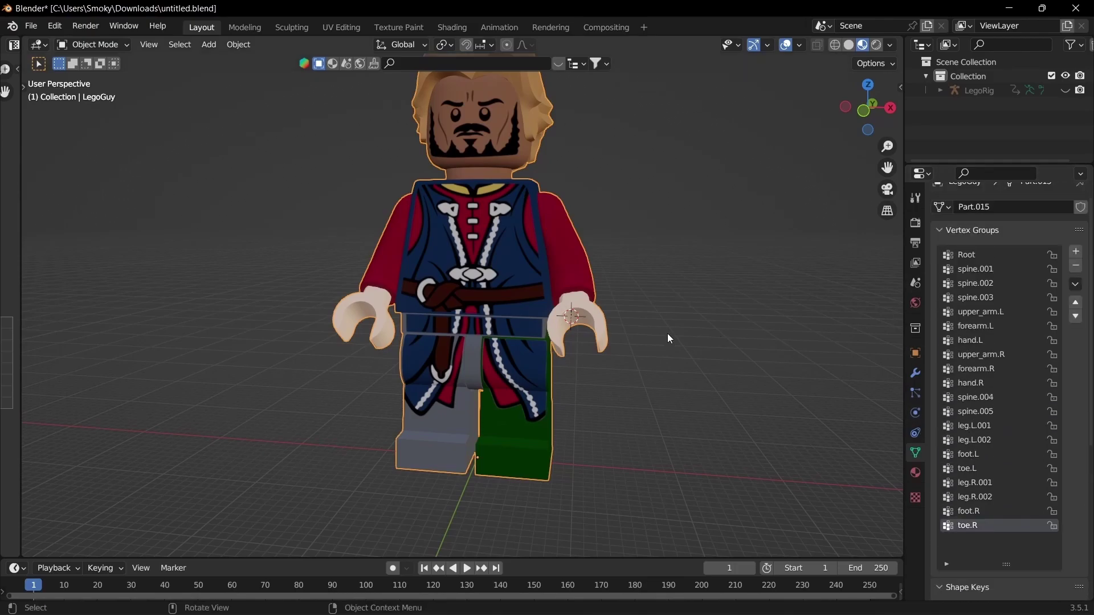
In Edit Mode, select the figure's whole left hand as linked geometry and assign it to the hand.L vertex group.
middle_click_drag(569, 265, 604, 272)
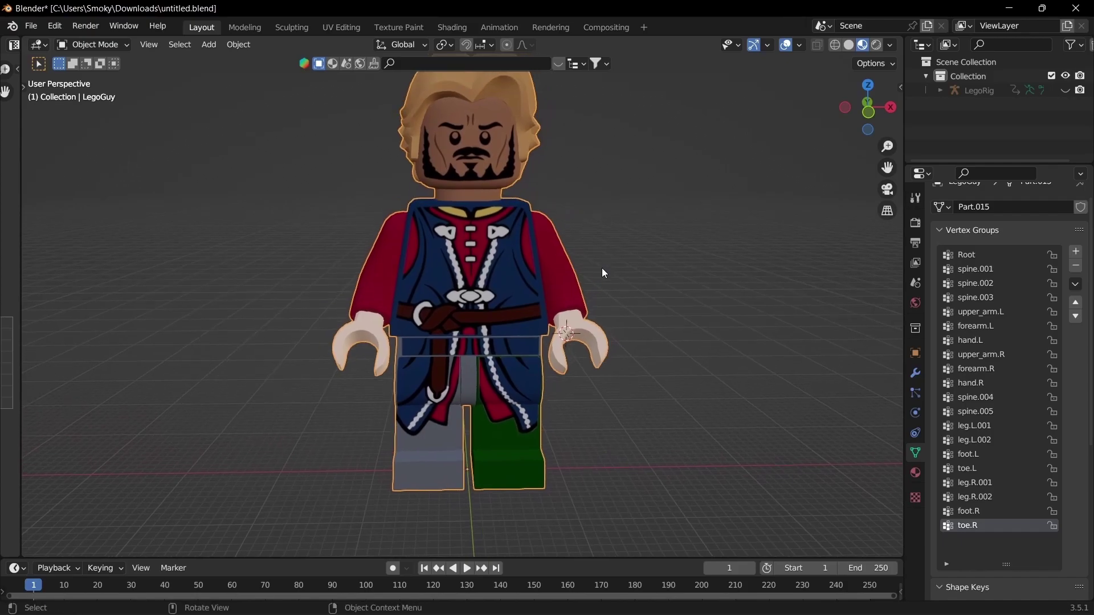
scroll(603, 271, "up", 3)
key("Tab")
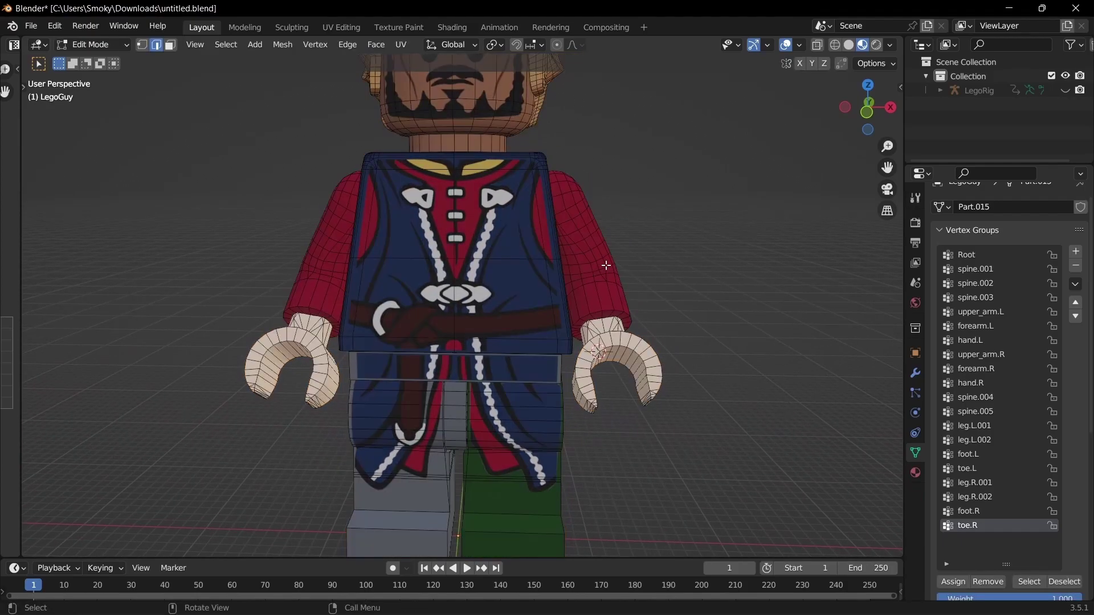
key("l")
scroll(996, 289, "down", 1)
left_click(977, 290)
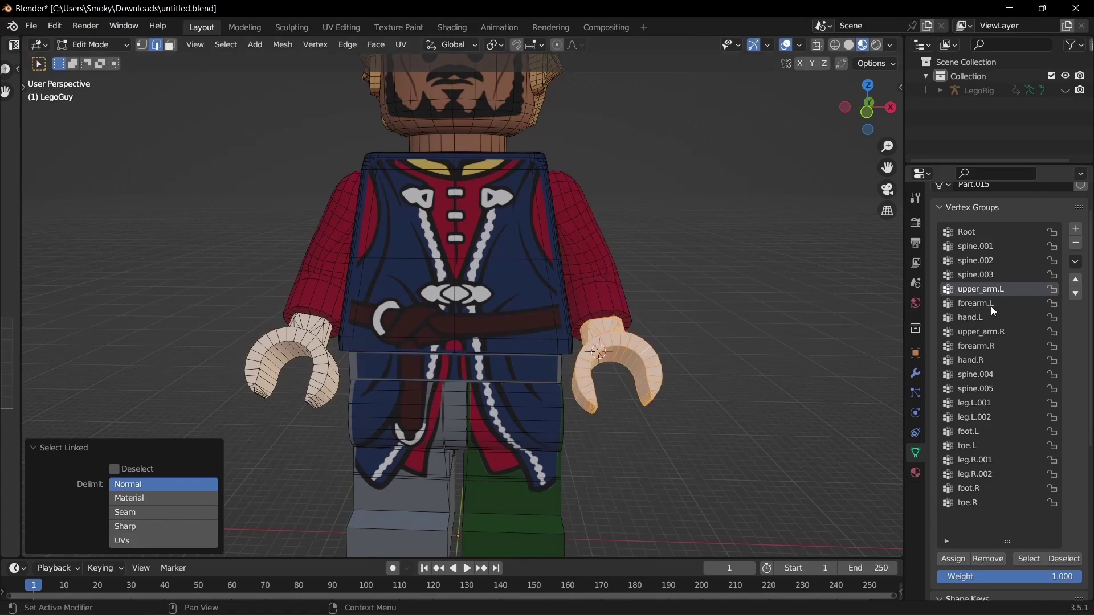
left_click(989, 318)
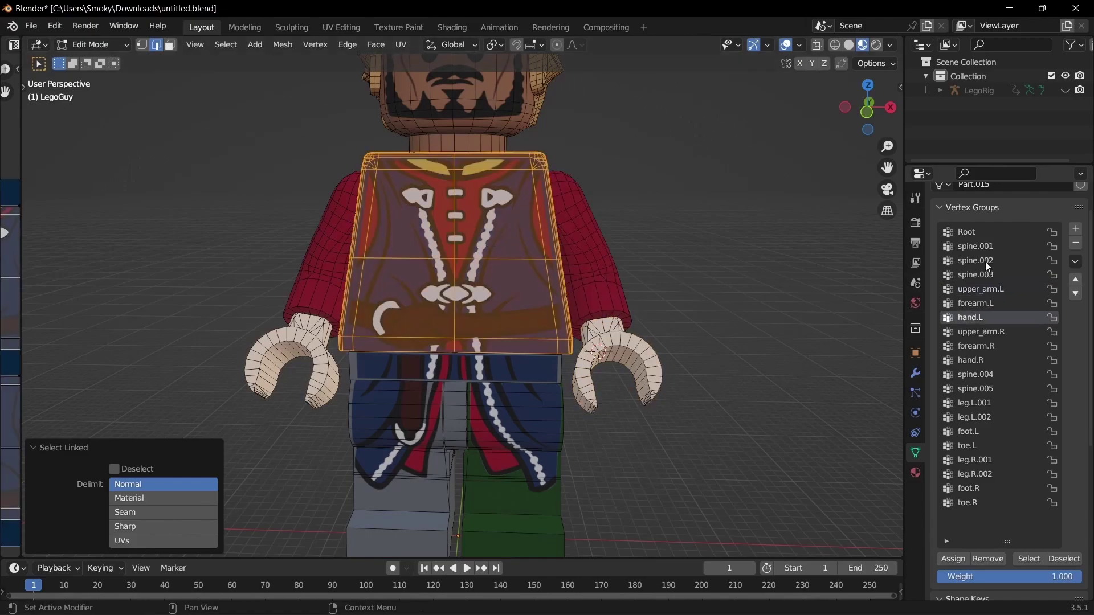
Assign the linked torso geometry to the spine.002 vertex group and the hip piece to spine.001.
left_click(986, 262)
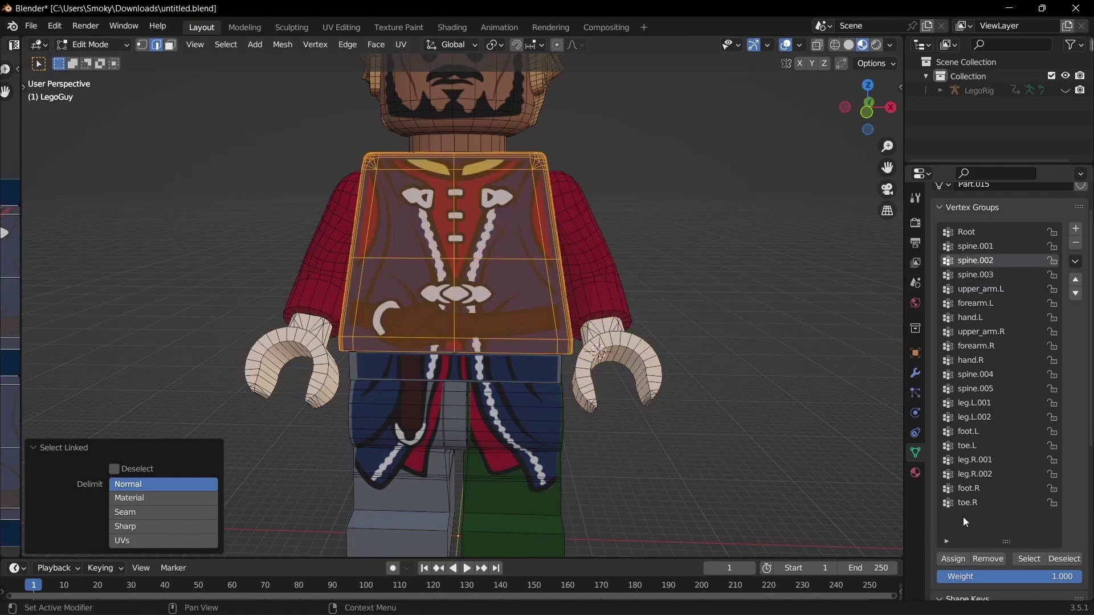
left_click(532, 366)
key("l")
left_click(983, 247)
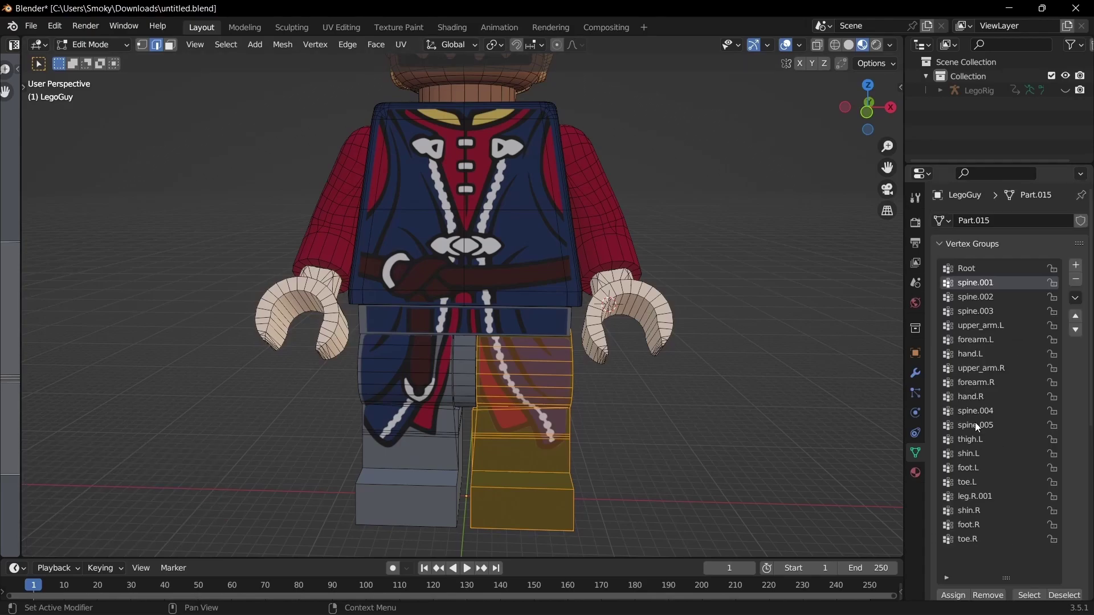
Assign the left leg geometry to the thigh.L vertex group and the linked right hand geometry to hand.R.
left_click(978, 437)
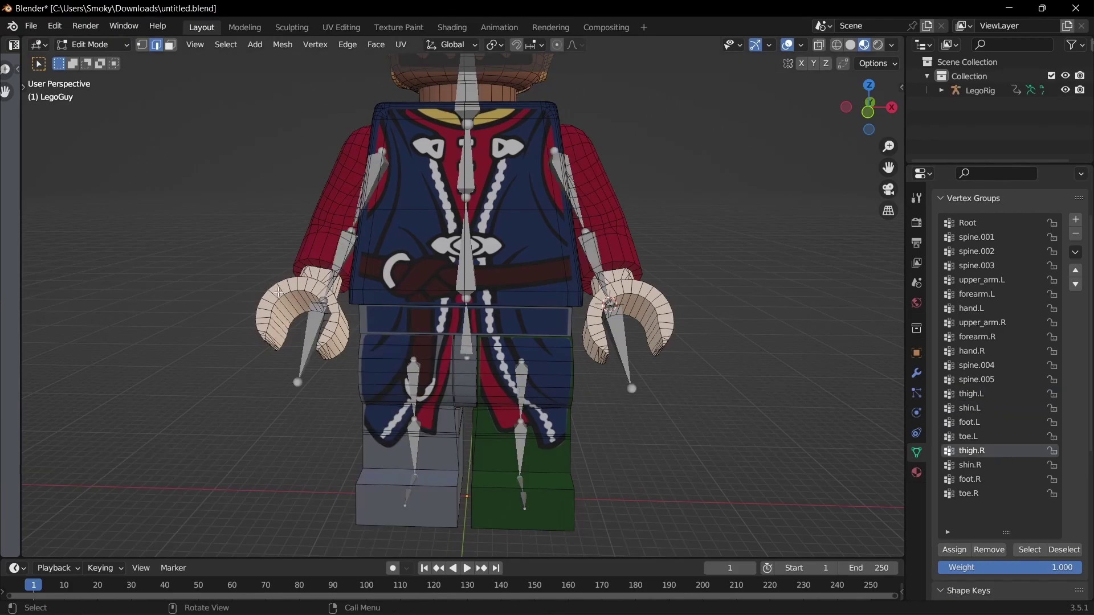
key("l")
left_click(975, 351)
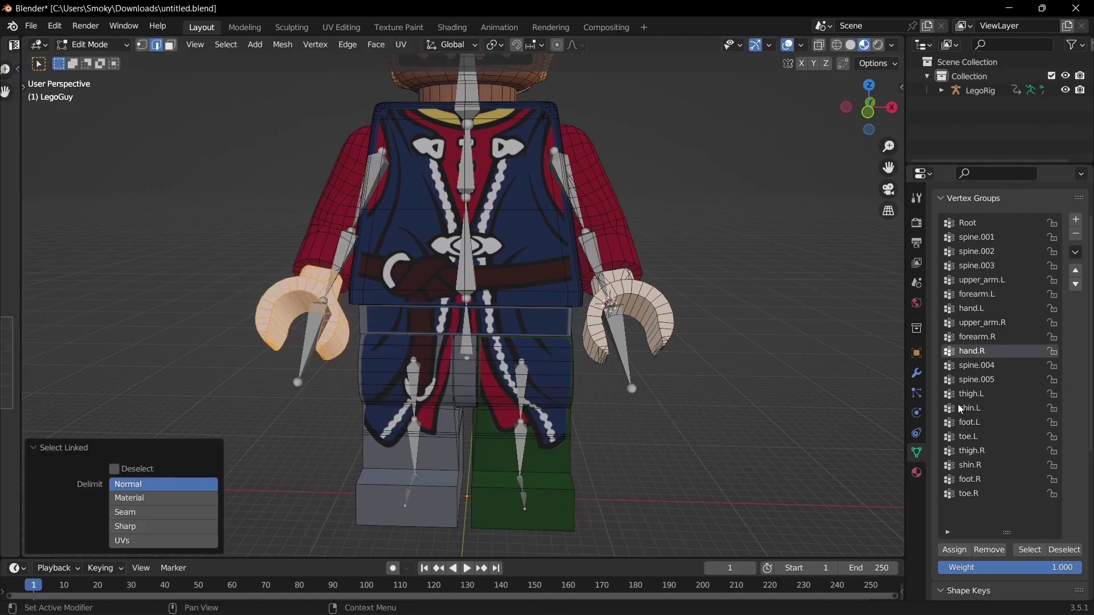
Assign the linked head geometry to the spine.004 vertex group and the hair to spine.005.
key("l")
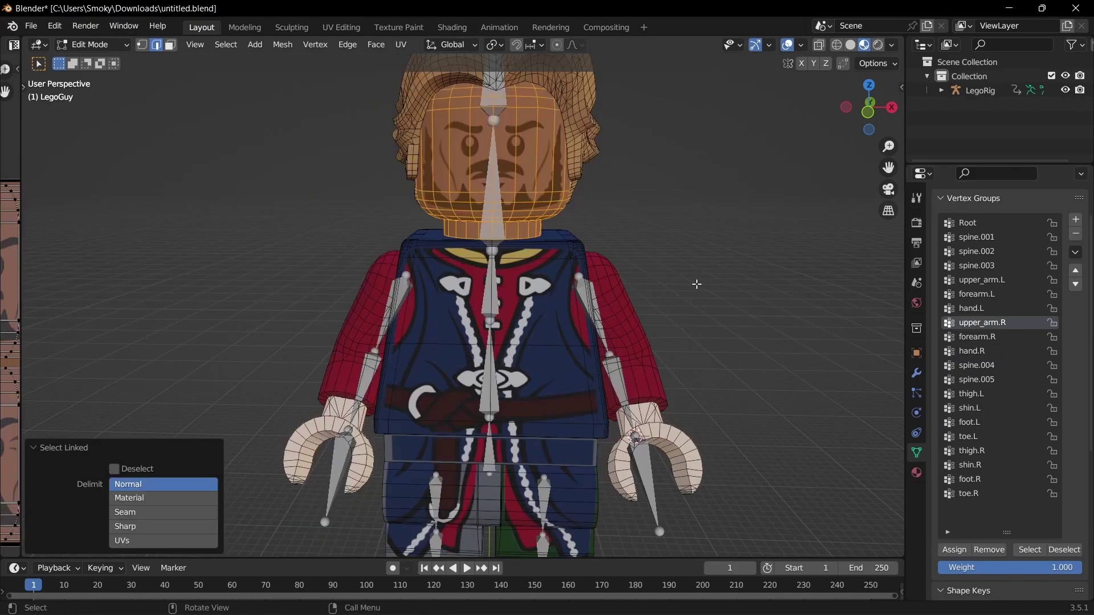
left_click(978, 365)
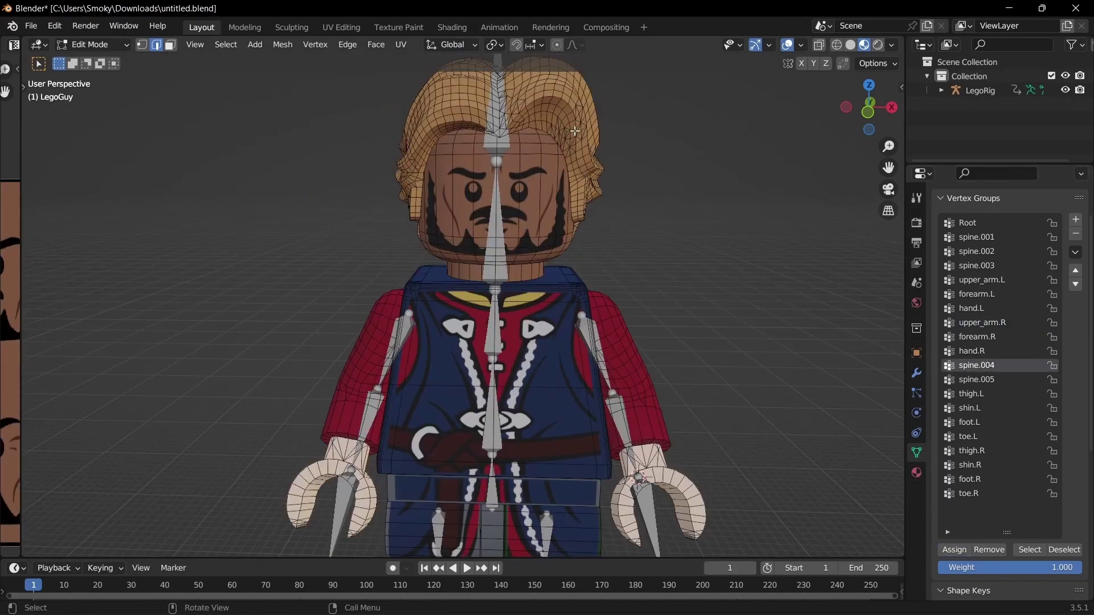
key("l")
left_click(972, 380)
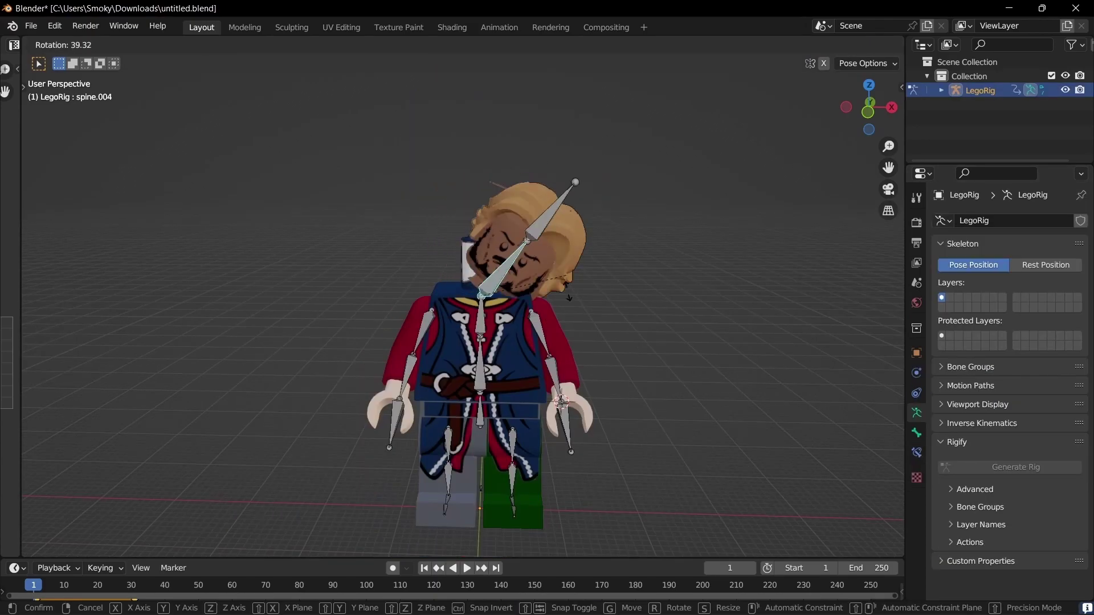
Test rotating the spine.004 head bone in Pose Mode and save the file.
left_click(481, 289)
key("ctrl+s")
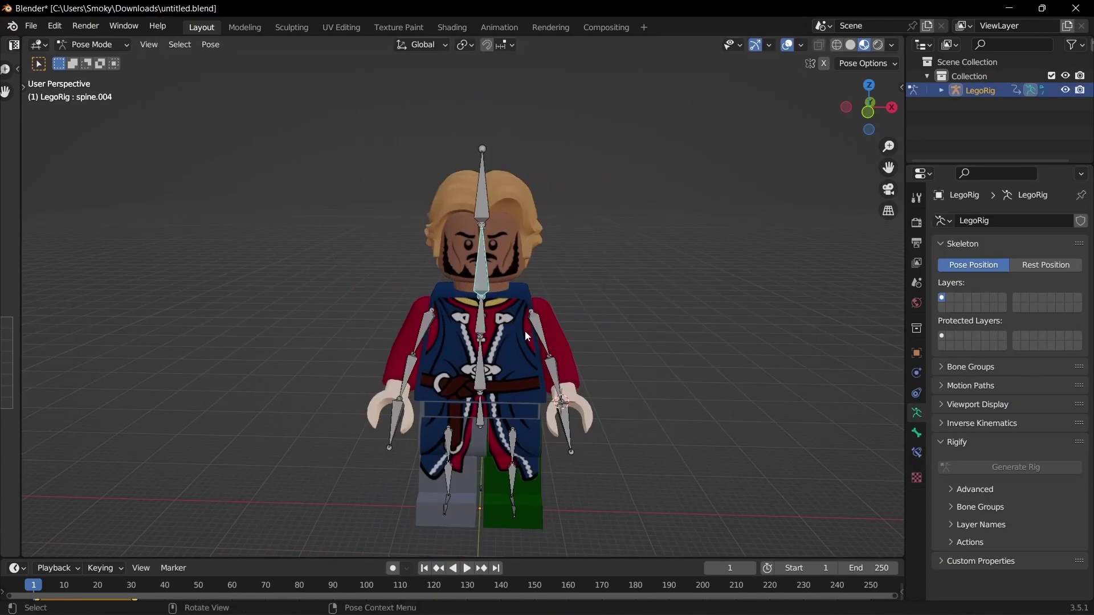
left_click_drag(539, 320, 559, 398)
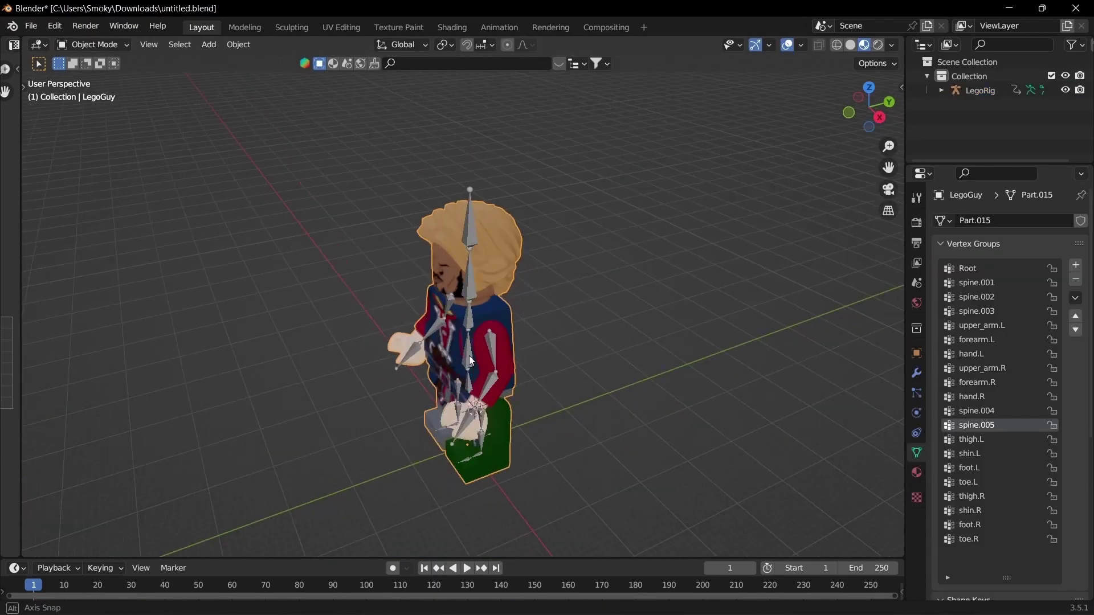
Examine how the LegoRig bones line up with the figure's legs, torso and arms from several angles.
middle_click_drag(470, 355, 560, 357)
scroll(560, 357, "up", 4)
middle_click_drag(555, 467, 532, 208, "shift")
left_click(510, 386)
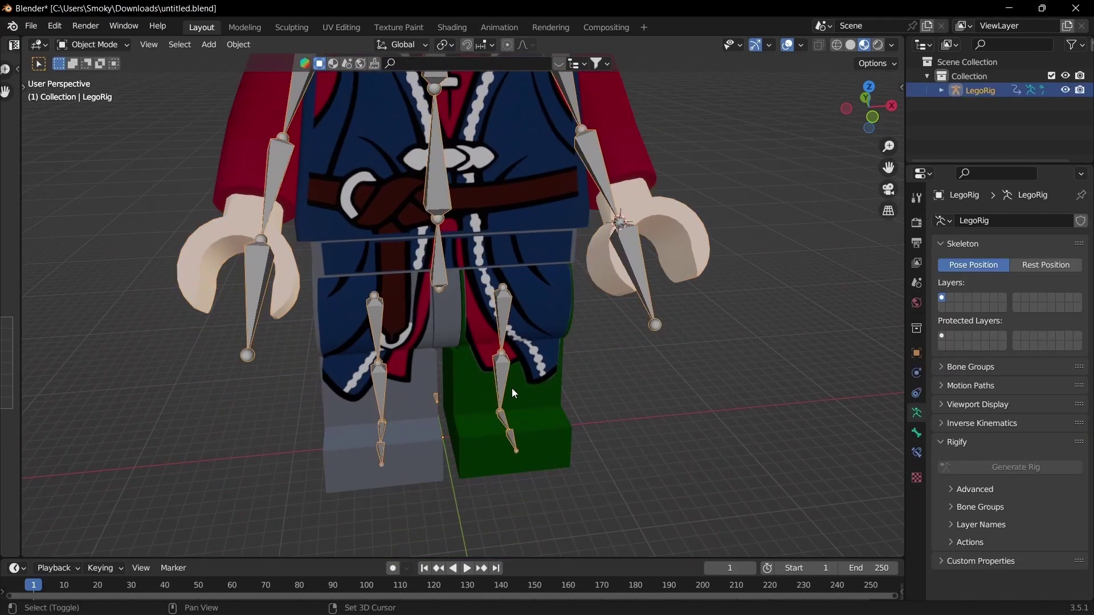
middle_click_drag(570, 396, 514, 356, "shift")
middle_click_drag(589, 296, 576, 370, "shift")
scroll(556, 289, "down", 3)
middle_click_drag(556, 289, 627, 319)
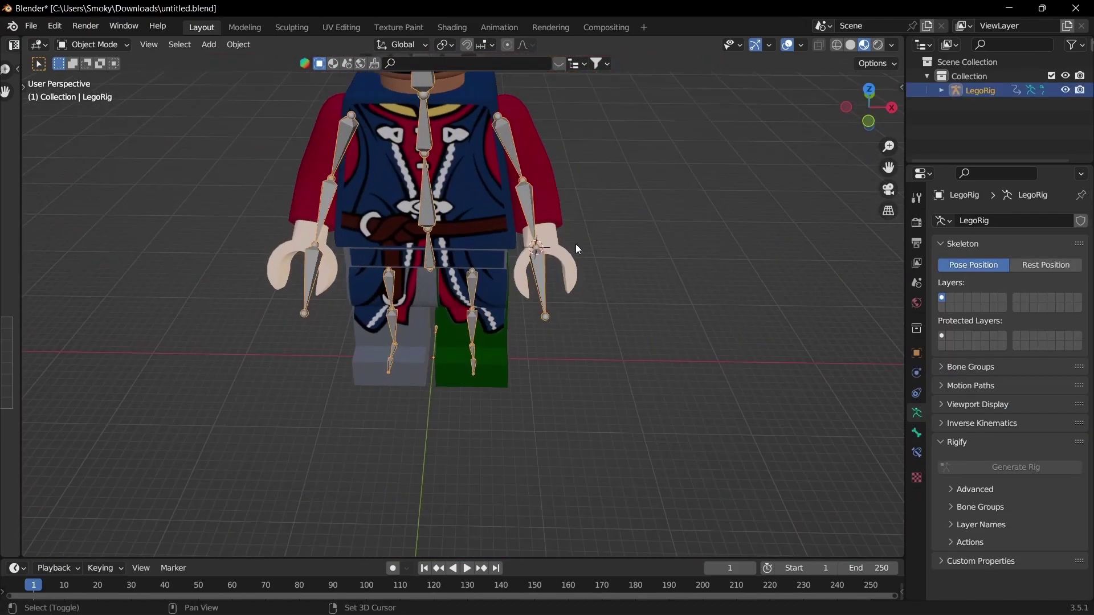
middle_click_drag(576, 245, 567, 288, "shift")
middle_click_drag(575, 272, 448, 271)
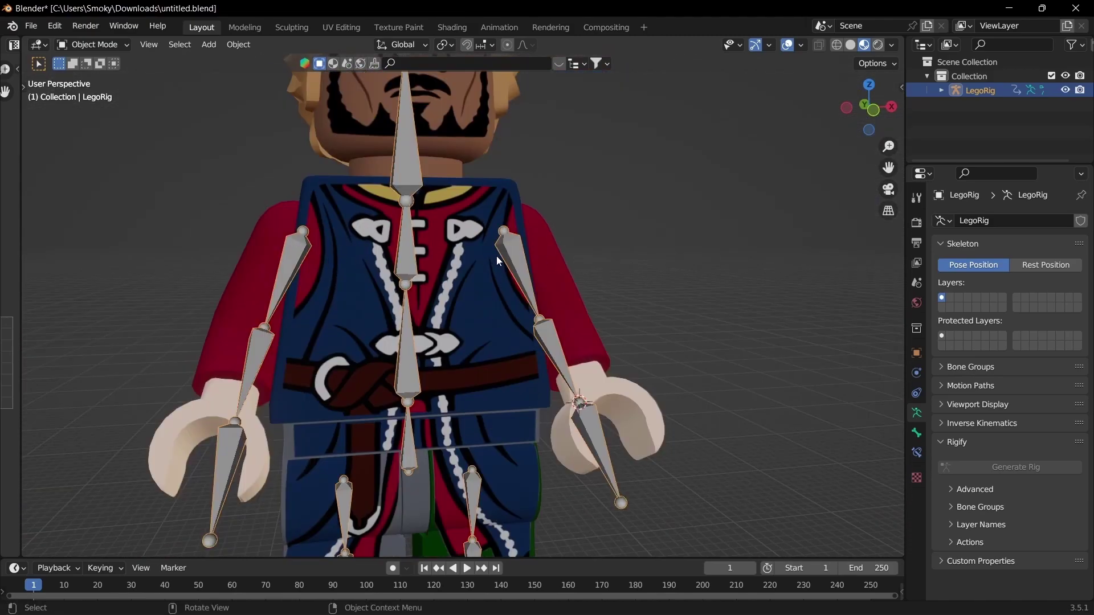
Select the LegoRig armature together with the LegoGuy mesh, keeping the mesh as the active object.
left_click(634, 323)
middle_click_drag(634, 323, 582, 341)
left_click(582, 341)
left_click(562, 340)
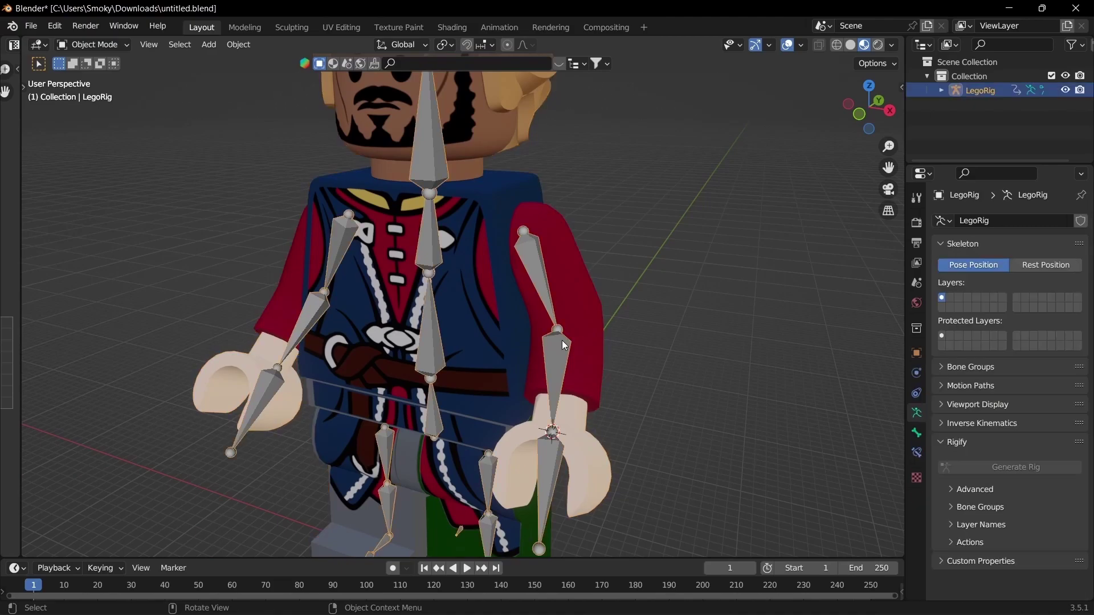
left_click(590, 340)
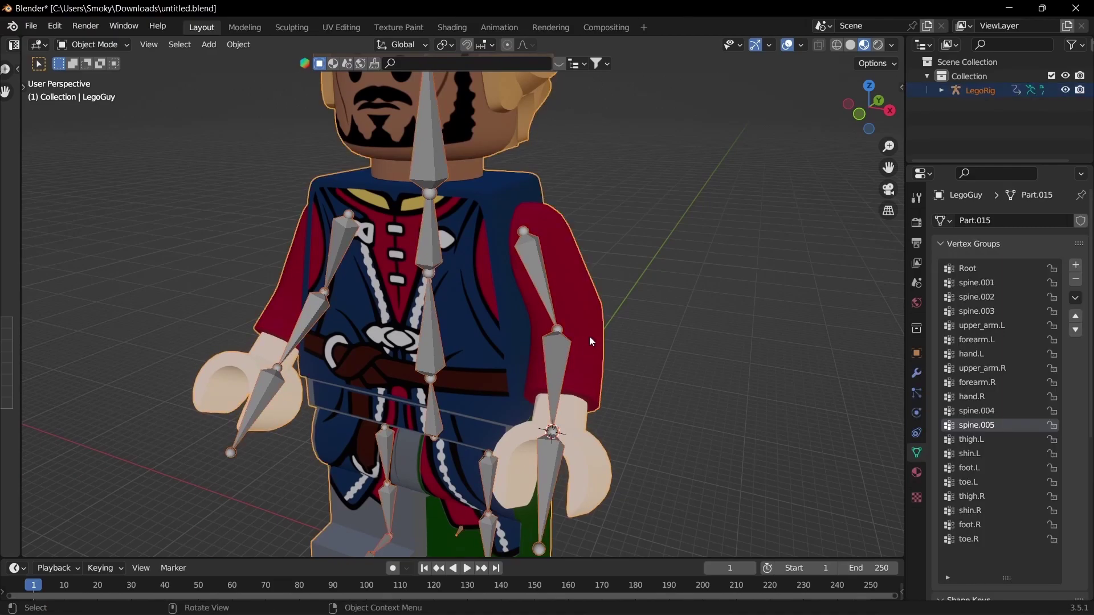
key("ctrl+Tab")
left_click(521, 307)
key("ctrl+Tab")
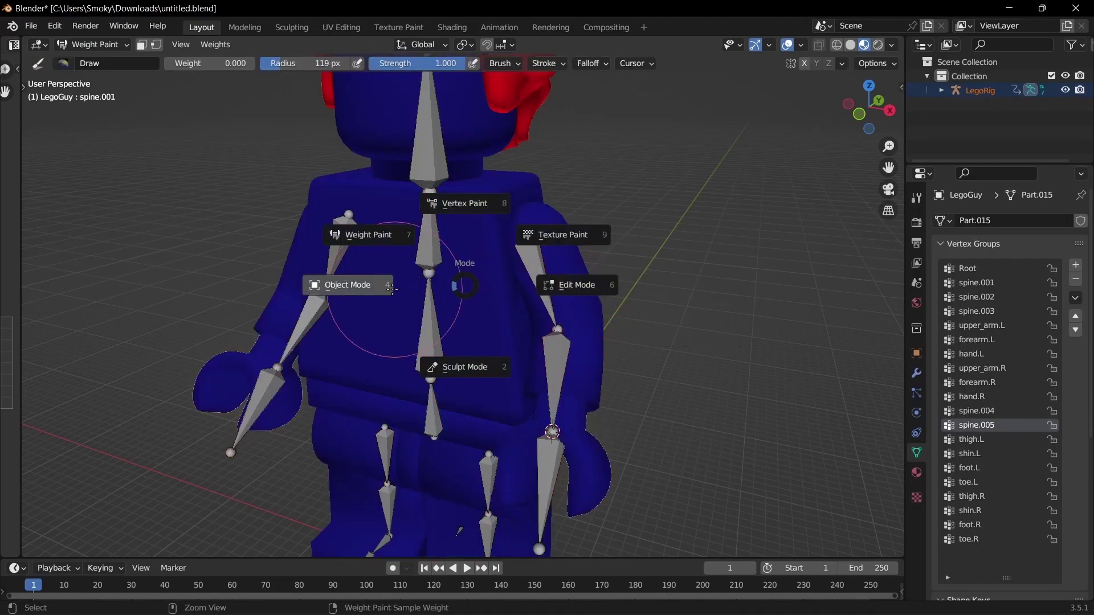
left_click(391, 288)
In Edit Mode, select the linked geometry of the figure's left arm and hide all the rest of the LegoGuy mesh.
key("Tab")
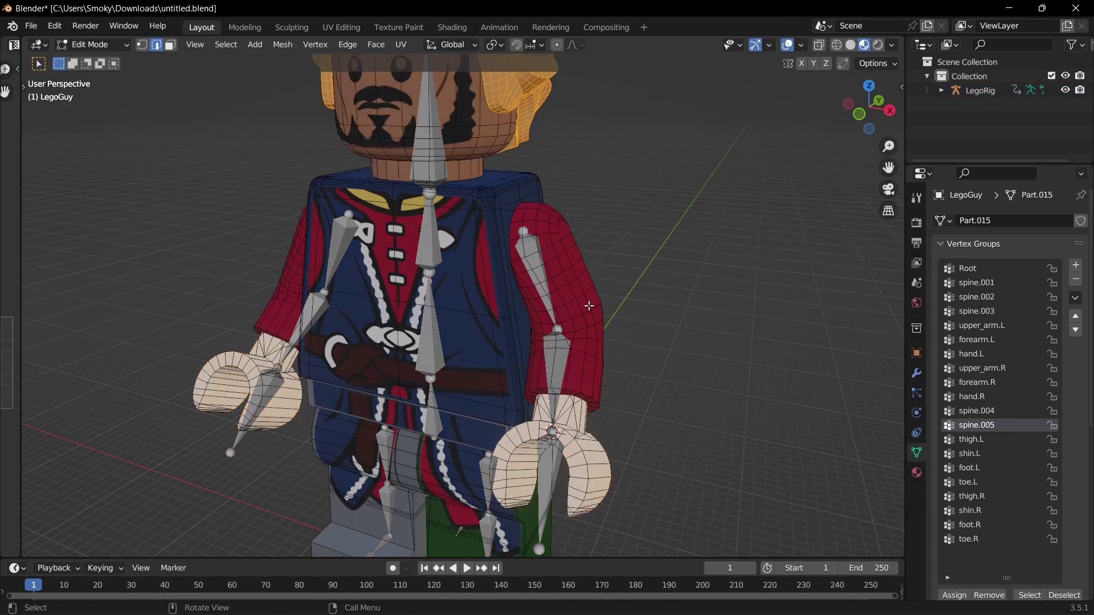
key("l")
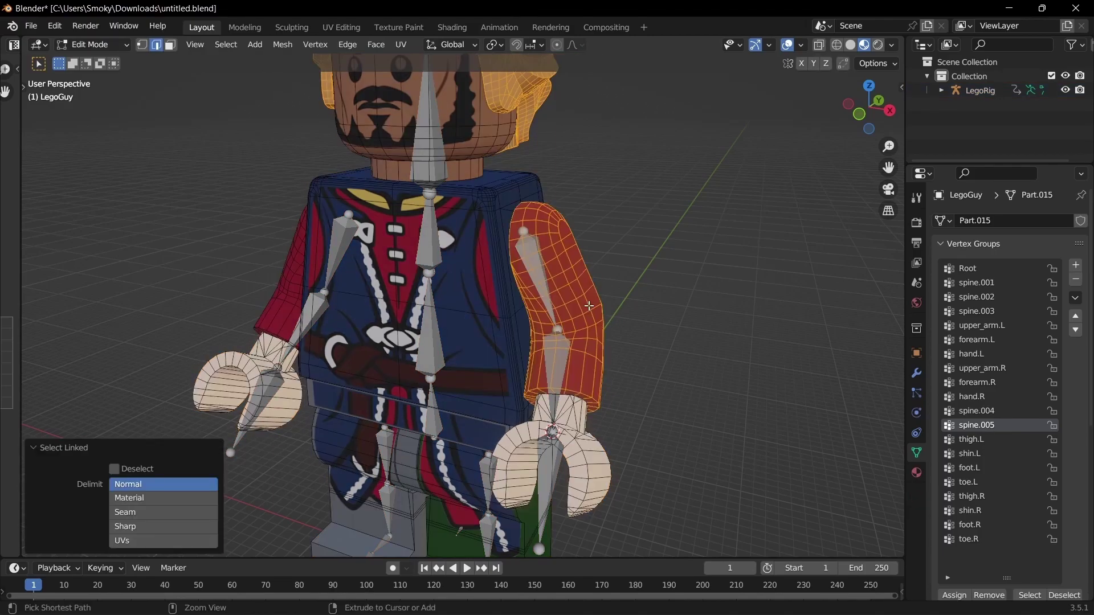
key("ctrl+i")
key("h")
key("l")
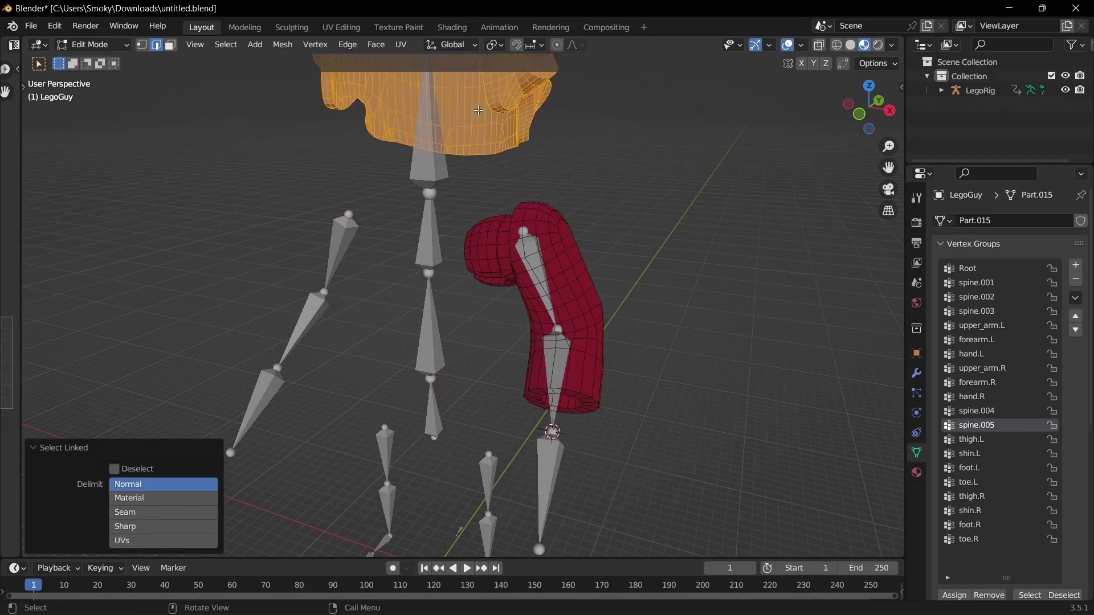
key("h")
key("Tab")
Enter Weight Paint mode with LegoRig and LegoGuy selected, and inspect the left arm's upper_arm.L and forearm.L weights, ending in the right side view.
left_click(542, 270)
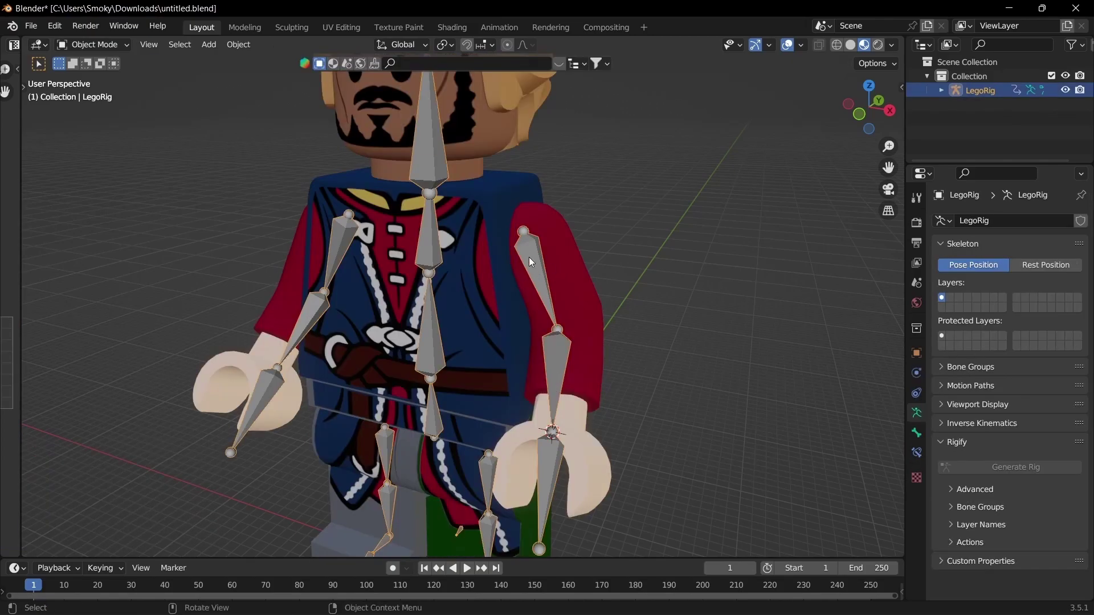
left_click(556, 260, "shift")
key("ctrl+Tab")
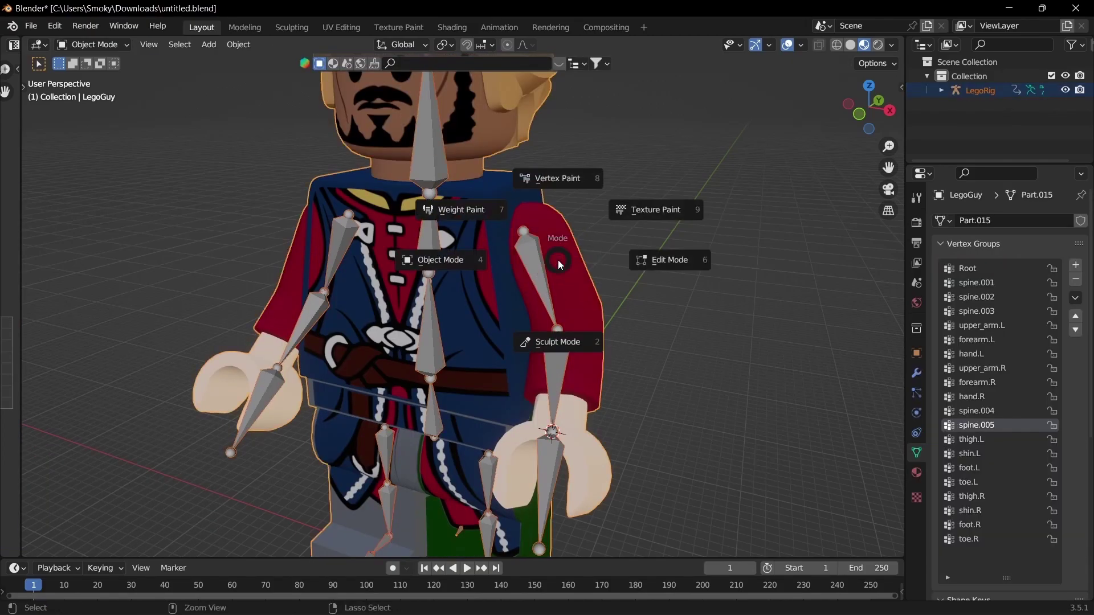
left_click(466, 203)
left_click(543, 274, "ctrl")
mouse_move(544, 274)
middle_mouse_down()
mouse_move(316, 281)
mouse_move(456, 268)
middle_mouse_up()
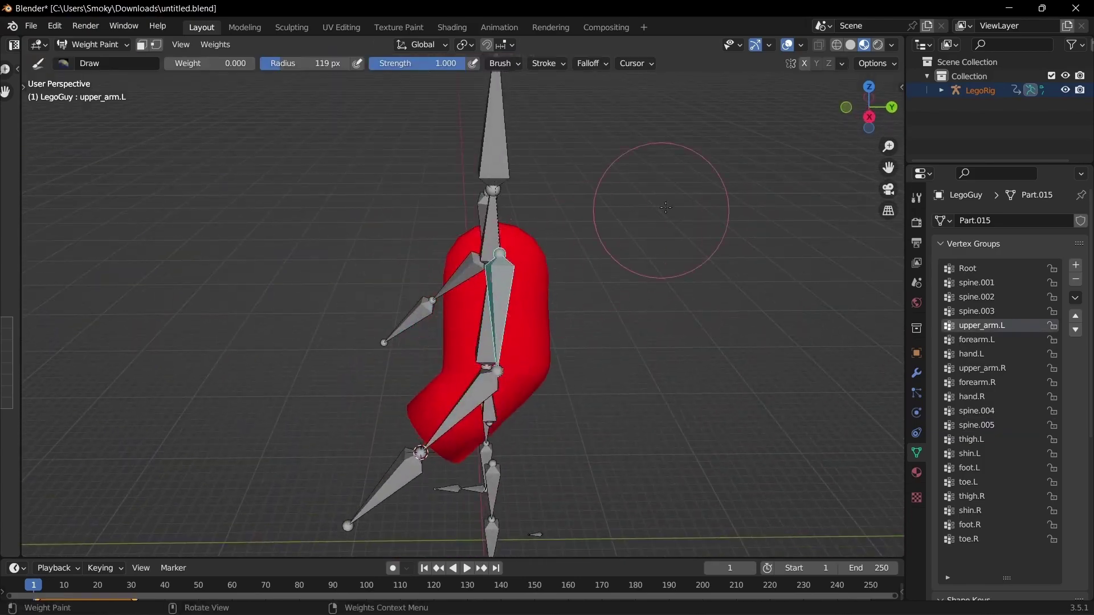
left_click(482, 382, "ctrl")
key("KP_3")
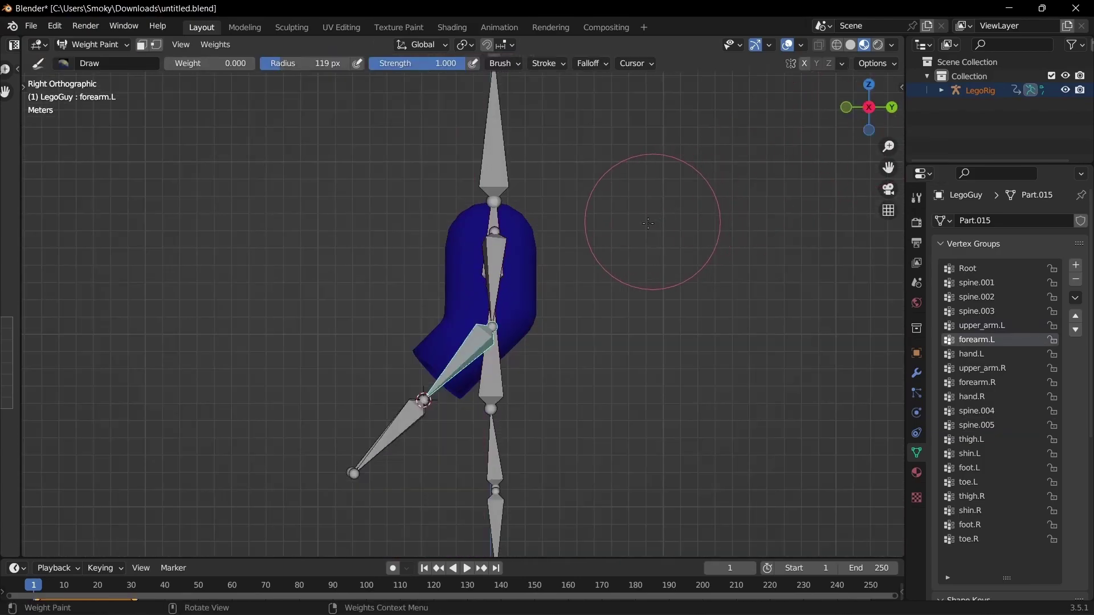
Check that Auto Normalize is enabled and paint the left arm below the elbow with weight 1.000 for forearm.L.
key("n")
left_click(896, 119)
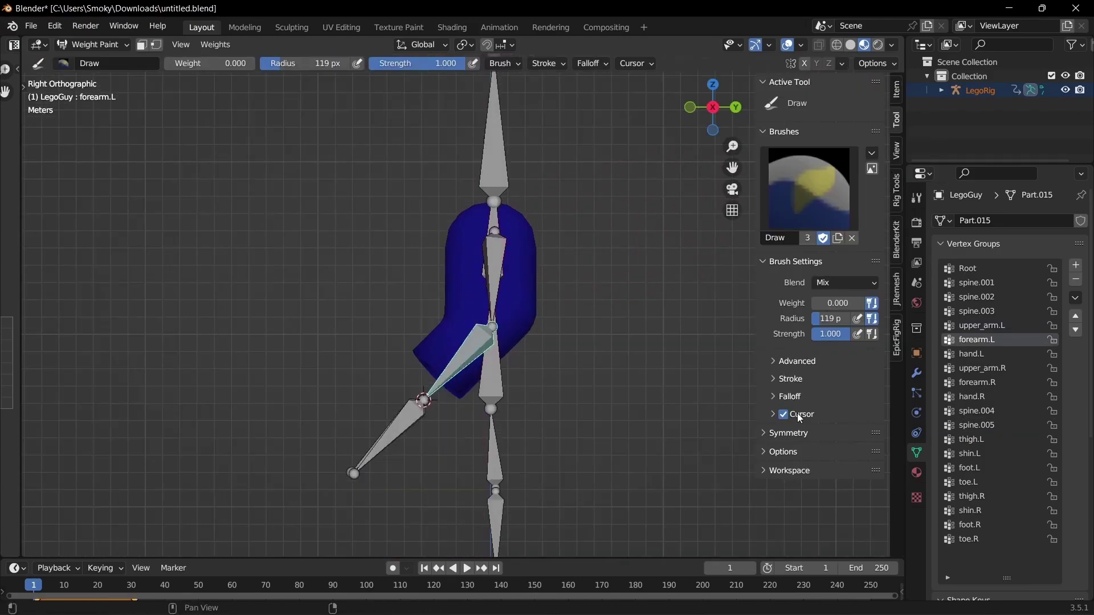
left_click(780, 453)
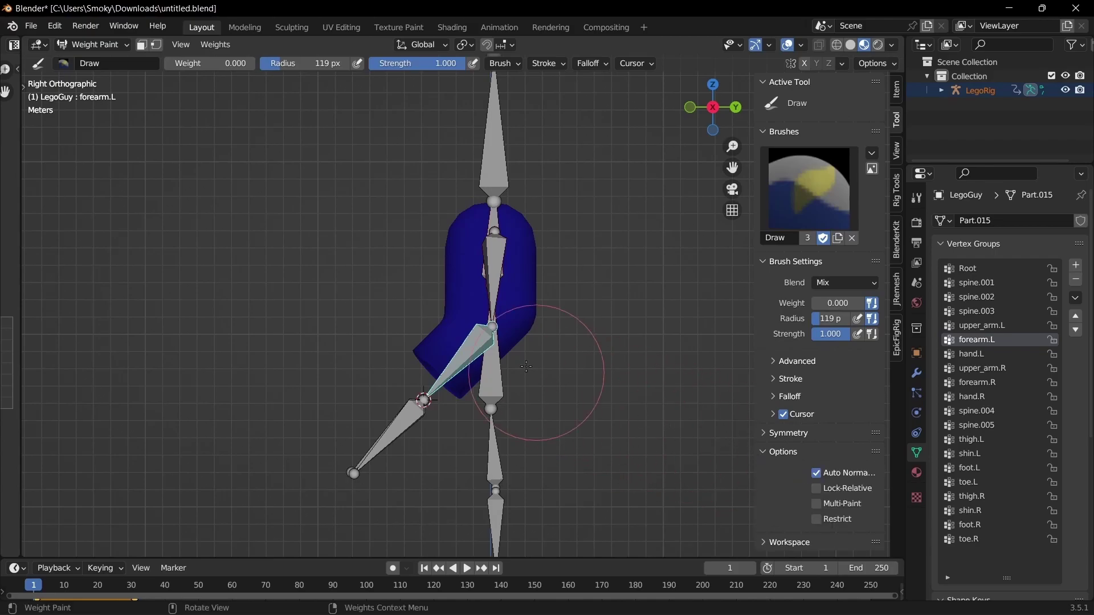
key("n")
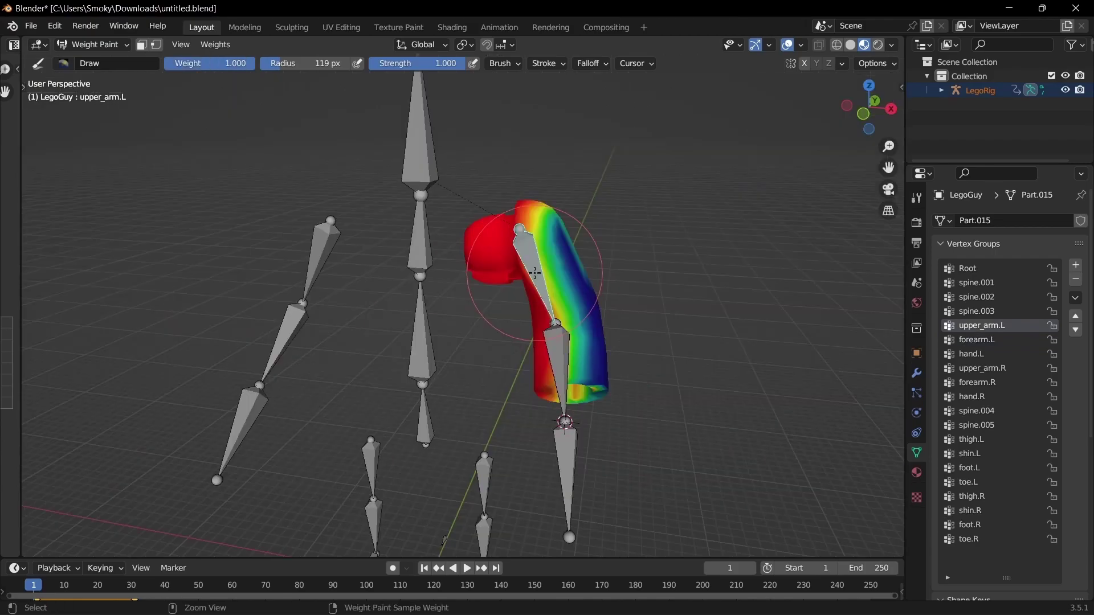
mouse_move(594, 295)
middle_mouse_down()
mouse_move(547, 311)
mouse_move(470, 286)
mouse_move(329, 268)
mouse_move(512, 296)
mouse_move(485, 273)
middle_mouse_up()
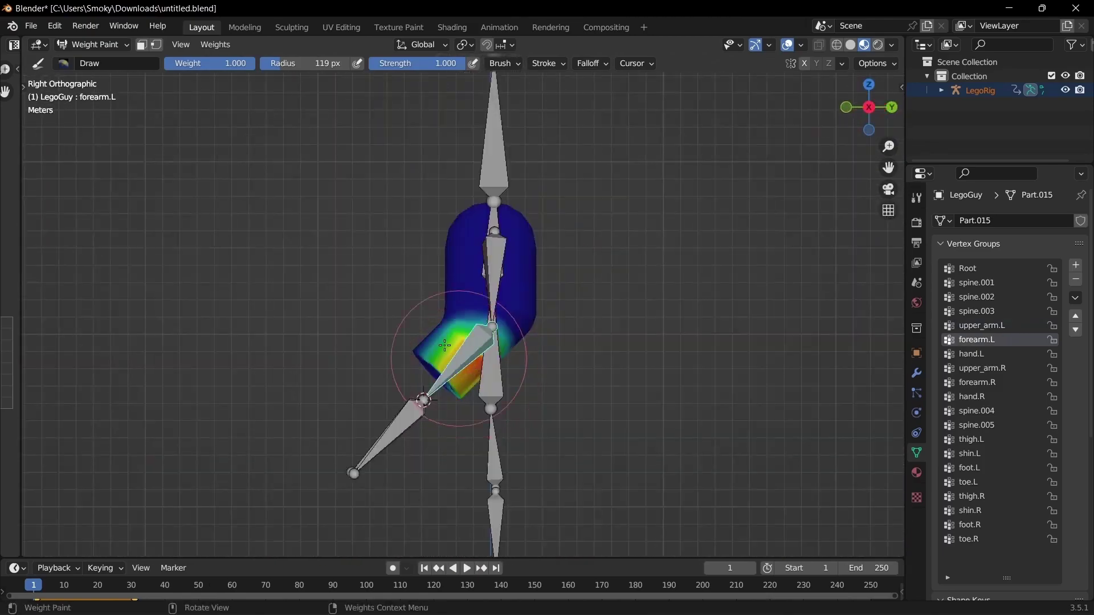
mouse_move(459, 359)
left_mouse_down()
mouse_move(483, 407)
mouse_move(442, 322)
mouse_move(416, 317)
left_mouse_up()
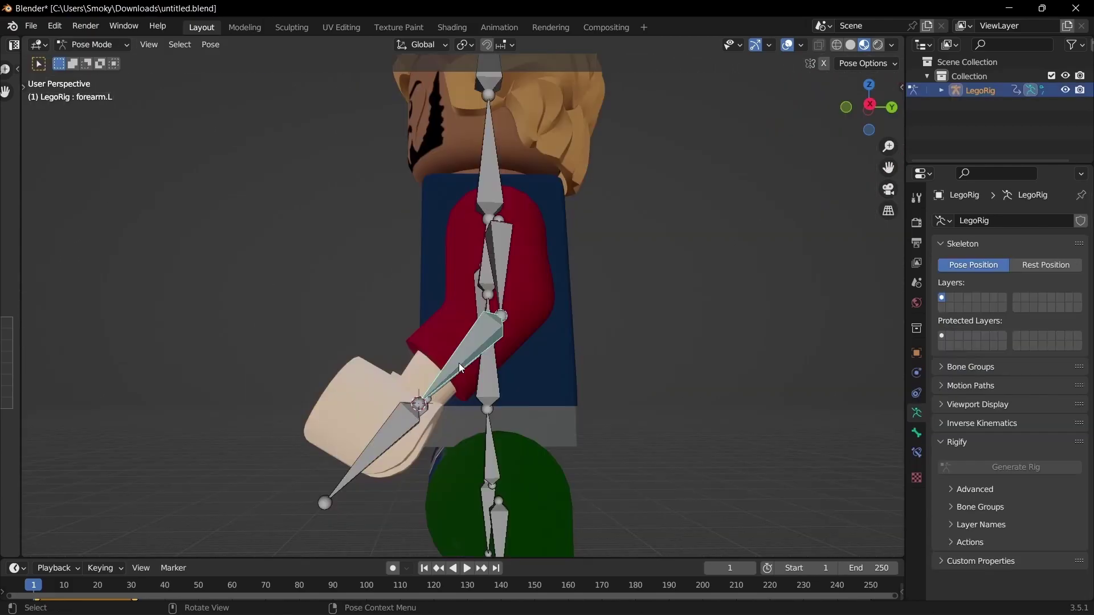
Test rotating the forearm.L bone about the global X axis in Pose Mode.
middle_click_drag(460, 364, 492, 418)
key("r")
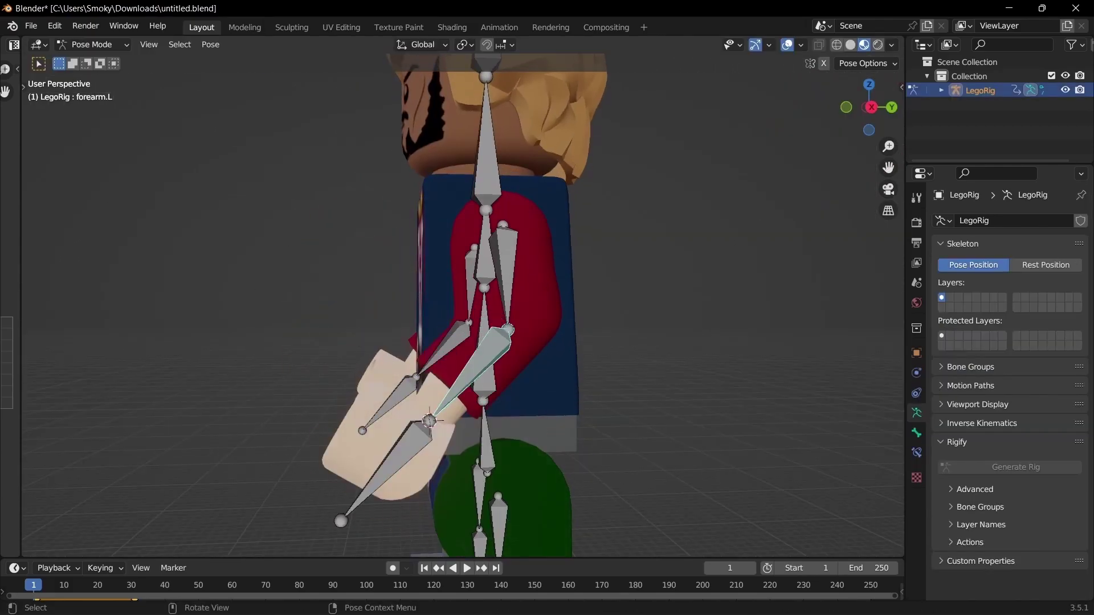
key("x")
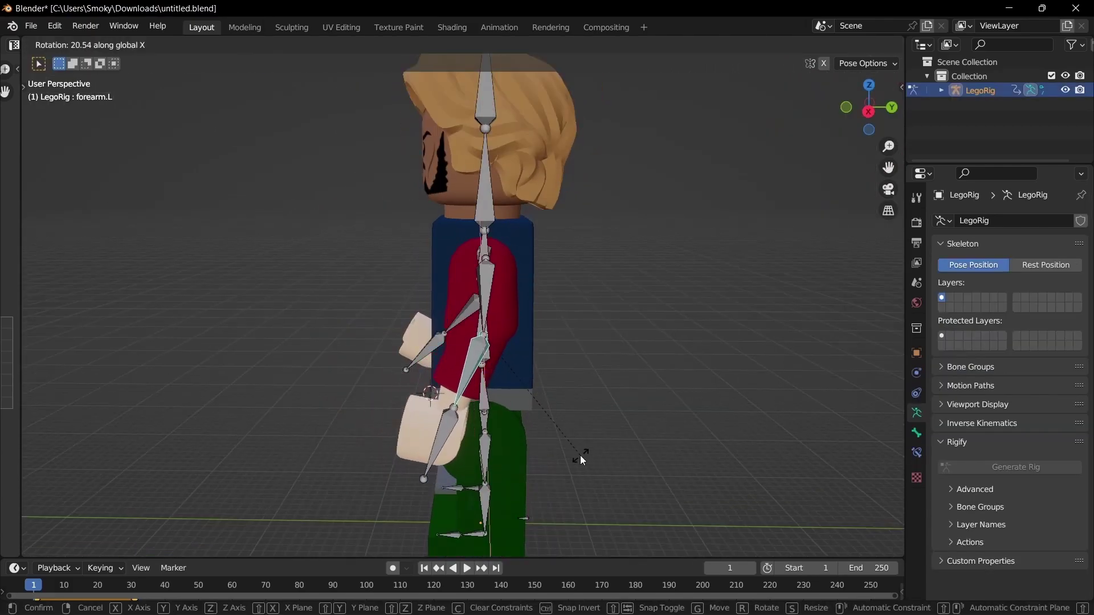
left_click(464, 367)
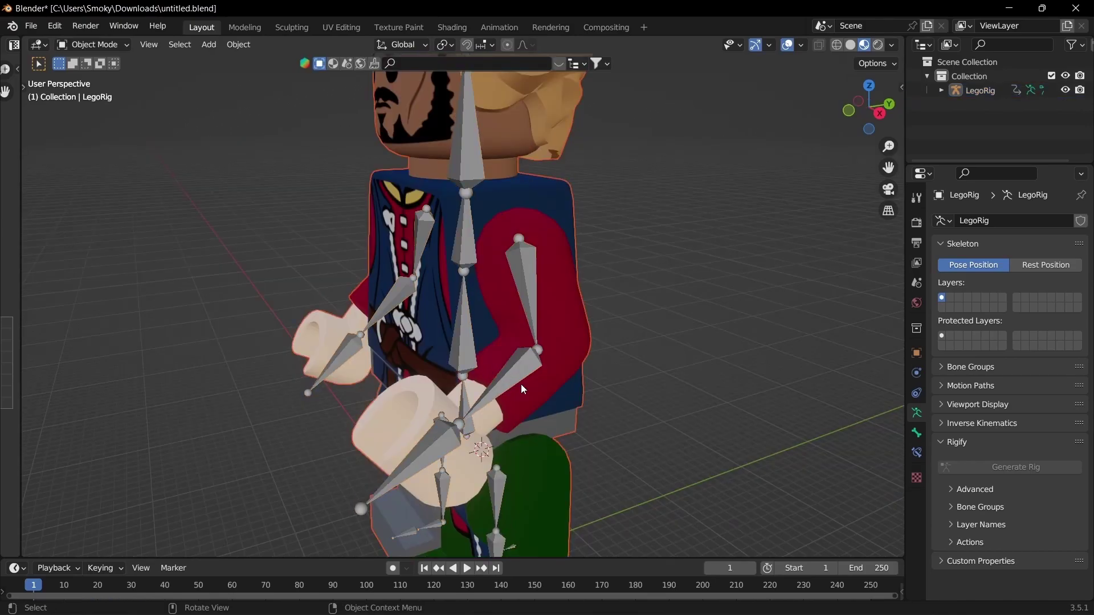
Return to Weight Paint mode and smooth the forearm.L weights around the left elbow with the Blur brush at strength 1.000.
left_click(496, 362)
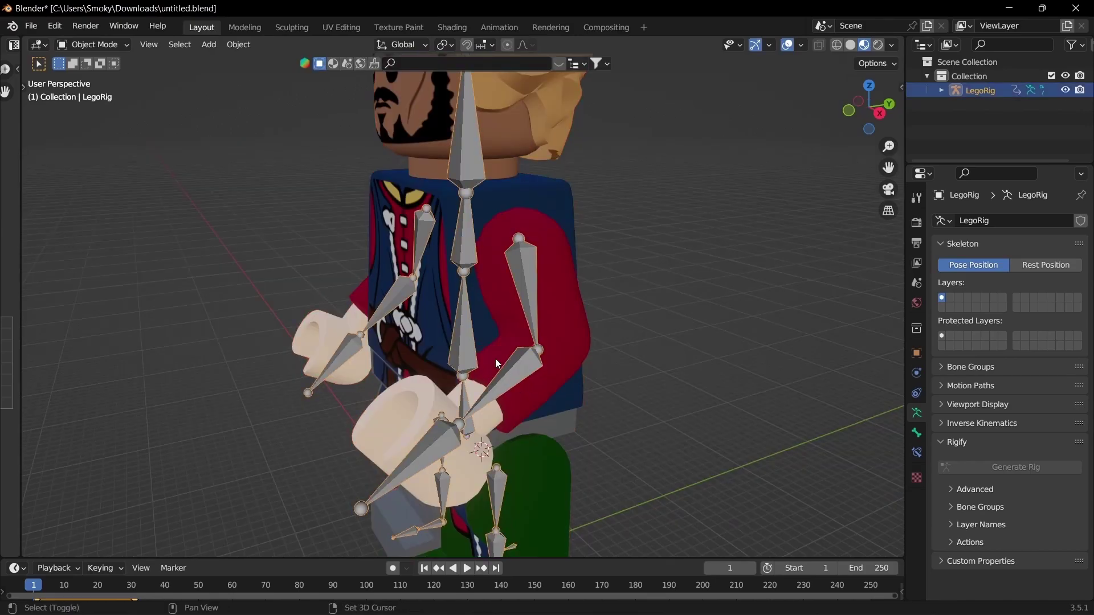
left_click(499, 349, "shift")
key("ctrl+Tab")
left_click(439, 312)
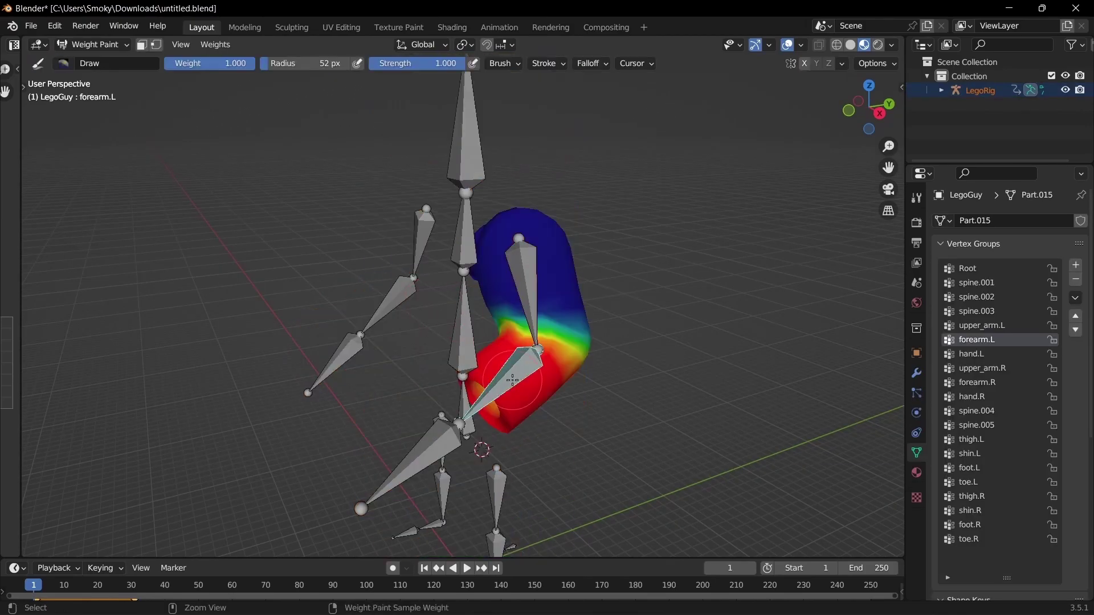
middle_click_drag(470, 308, 550, 310)
scroll(550, 308, "up", 4)
key("t")
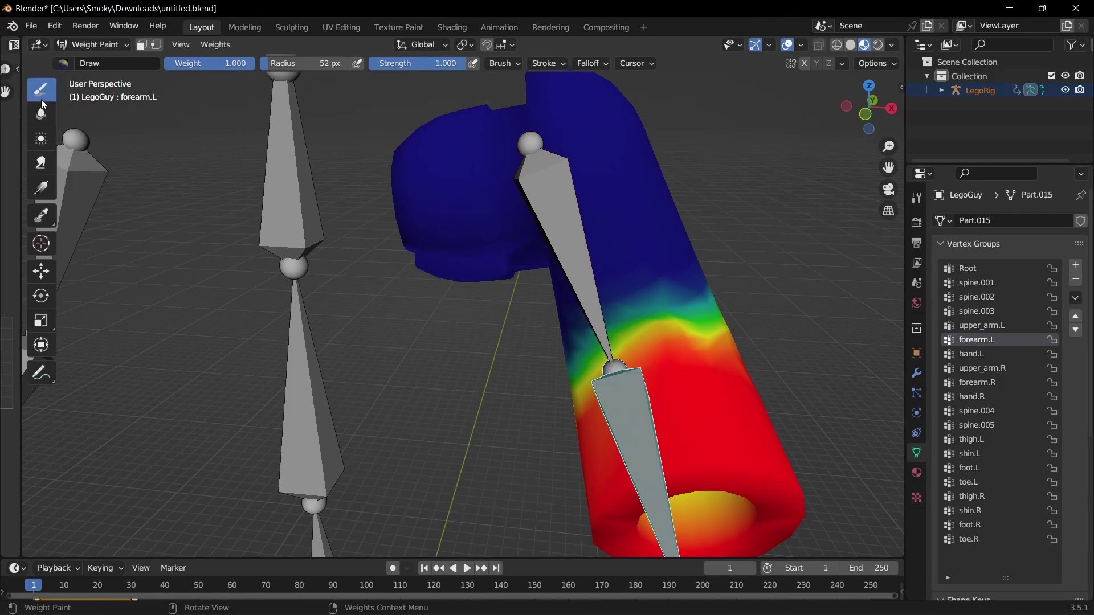
left_click(41, 114)
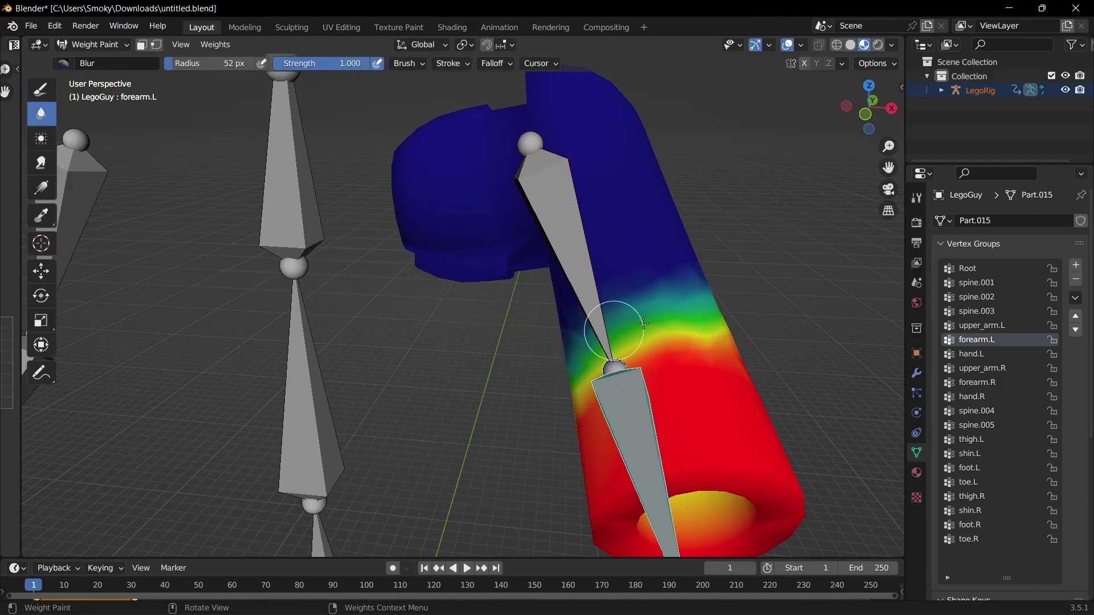
middle_click_drag(612, 334, 516, 361)
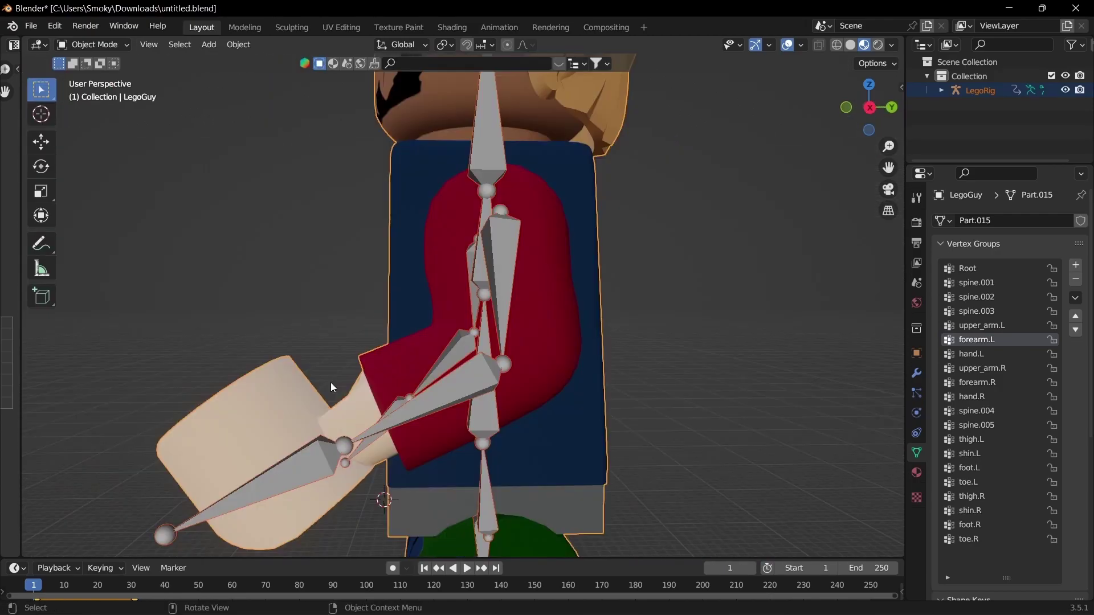
Clear the forearm.L bone's rotation in Pose Mode, return to Object Mode and save the file.
middle_click_drag(331, 382, 395, 403)
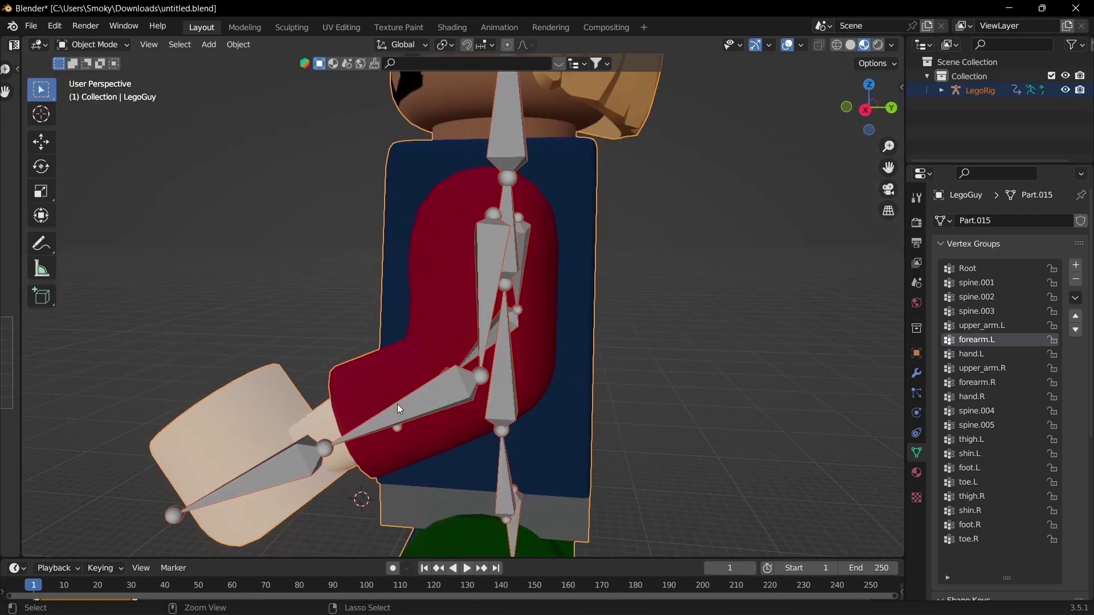
key("ctrl+Tab")
left_click(427, 397)
key("ctrl+Tab")
key("t")
key("alt+r")
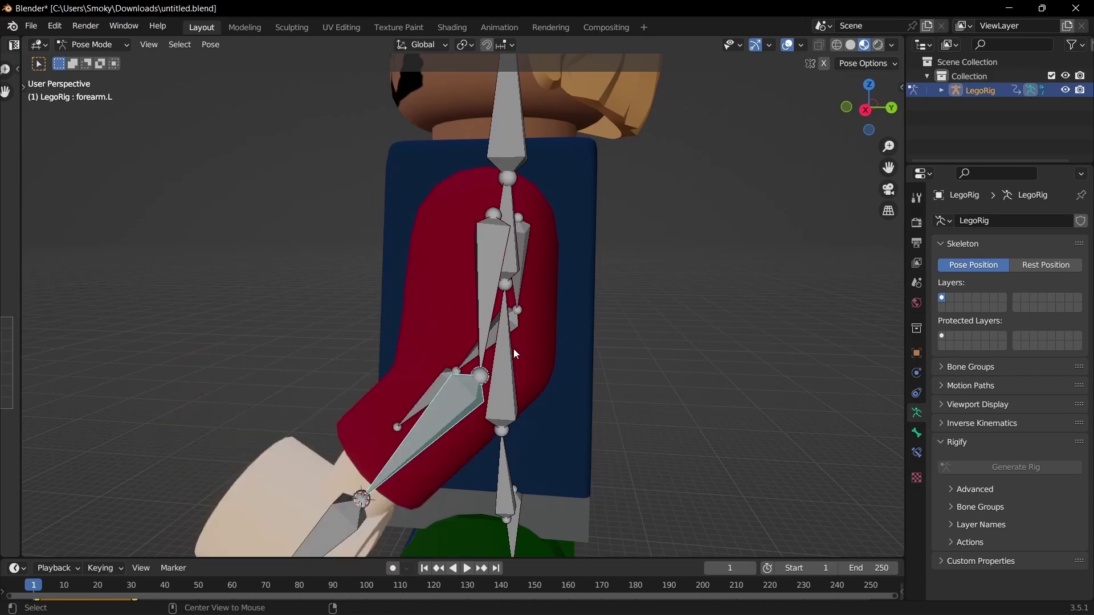
key("ctrl+Tab")
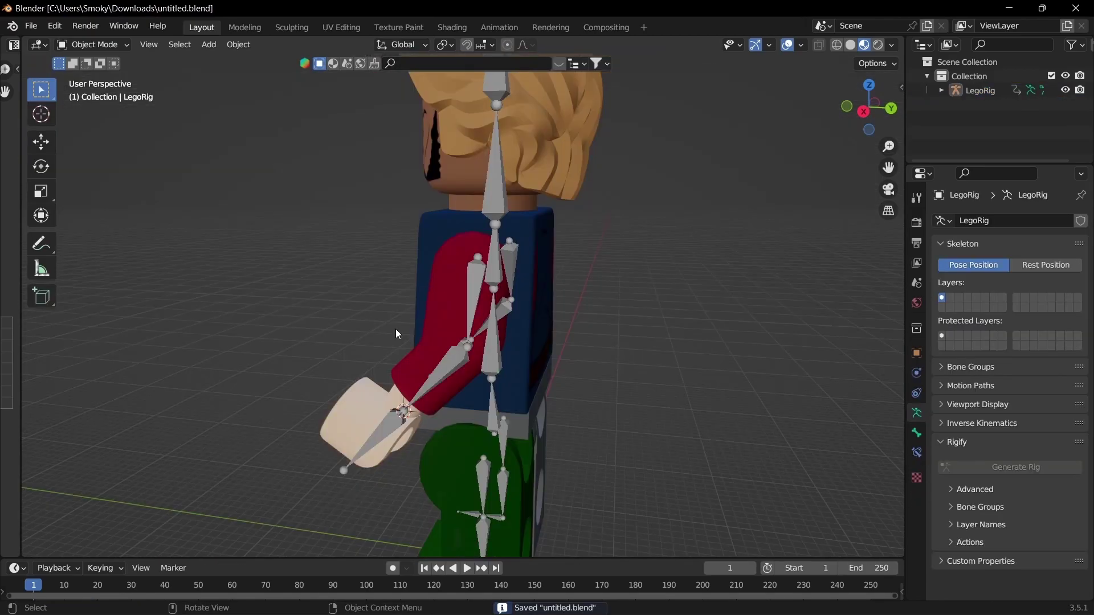
Reveal all hidden geometry of the LegoGuy mesh in Edit Mode and deselect everything.
middle_click_drag(354, 348, 463, 341)
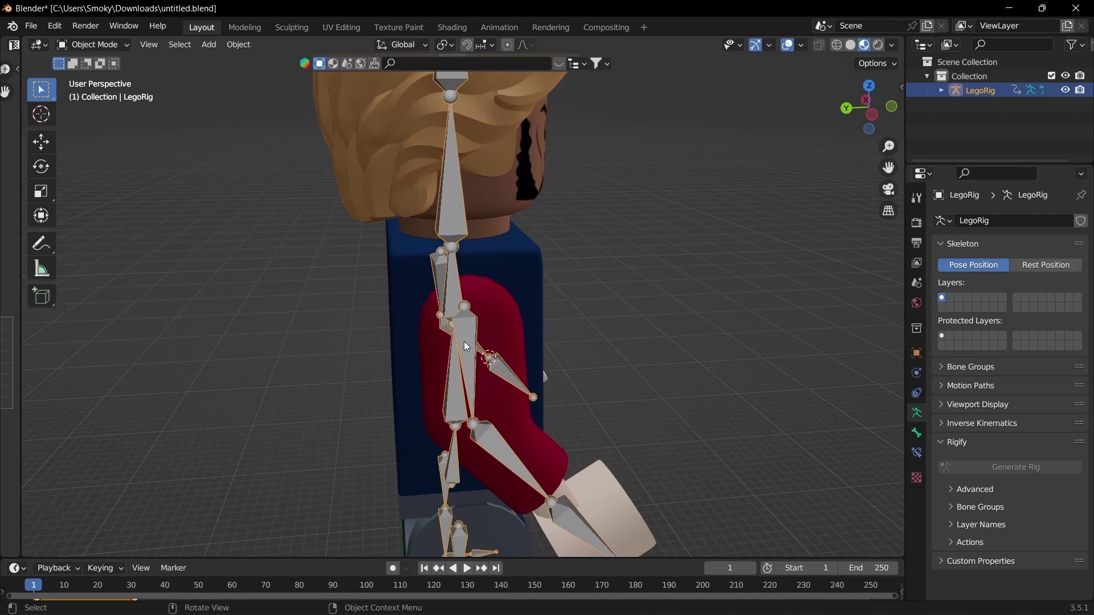
left_click(496, 342)
key("Tab")
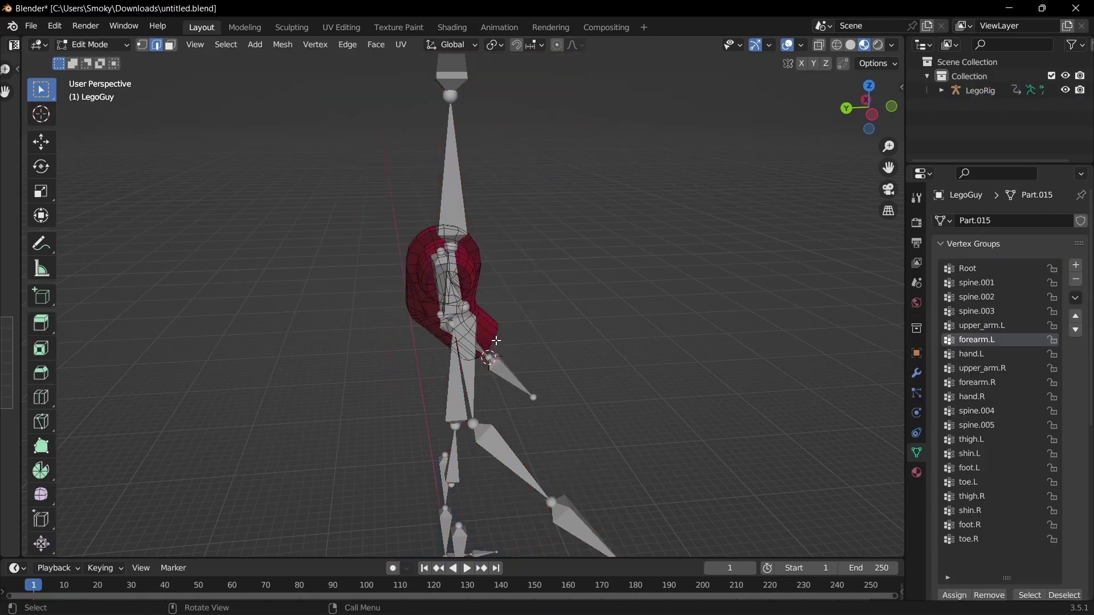
key("alt+h")
key("alt+a")
middle_click_drag(496, 341, 363, 338)
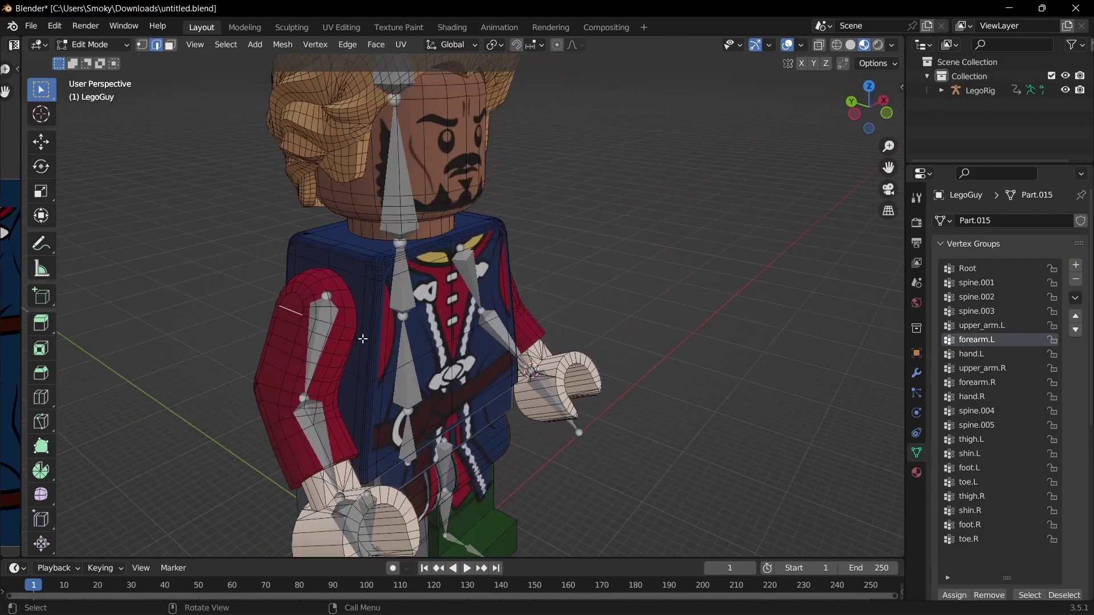
Hide everything except the linked geometry of the figure's right arm and return to Object Mode in the left side view.
key("l")
key("ctrl+i")
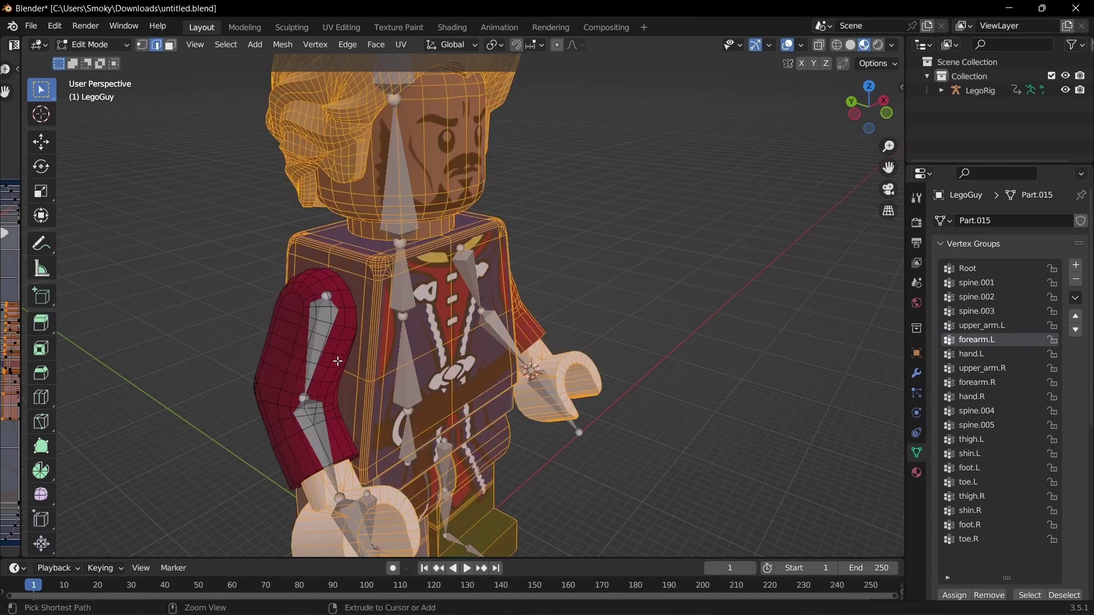
key("h")
left_click(854, 114)
key("Tab")
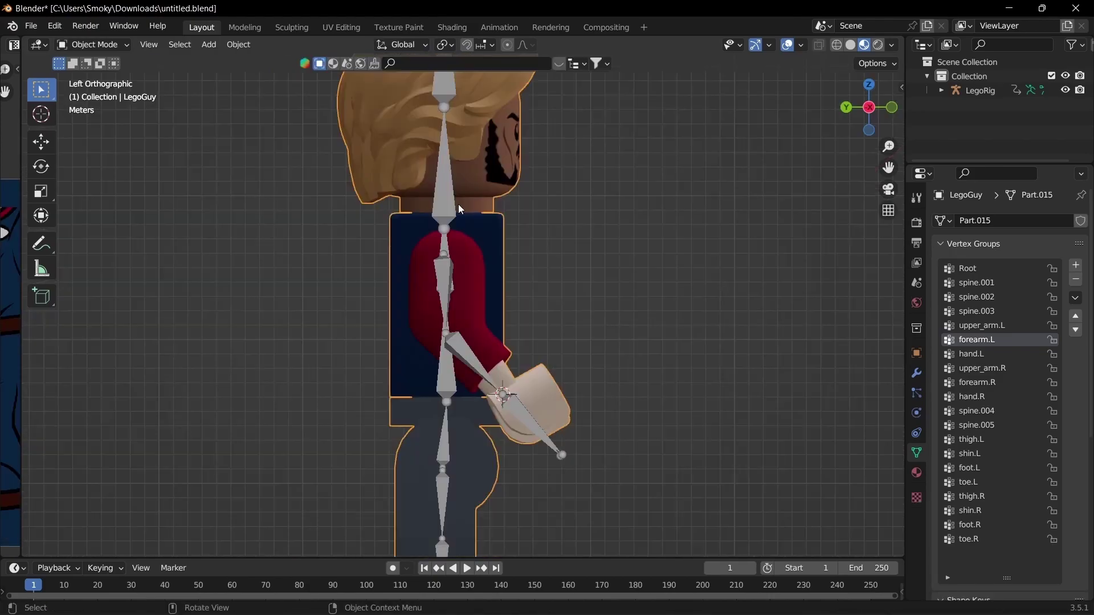
Enter Weight Paint mode with LegoRig and LegoGuy selected, make forearm.R the active bone and switch to the Draw brush.
left_click(447, 277)
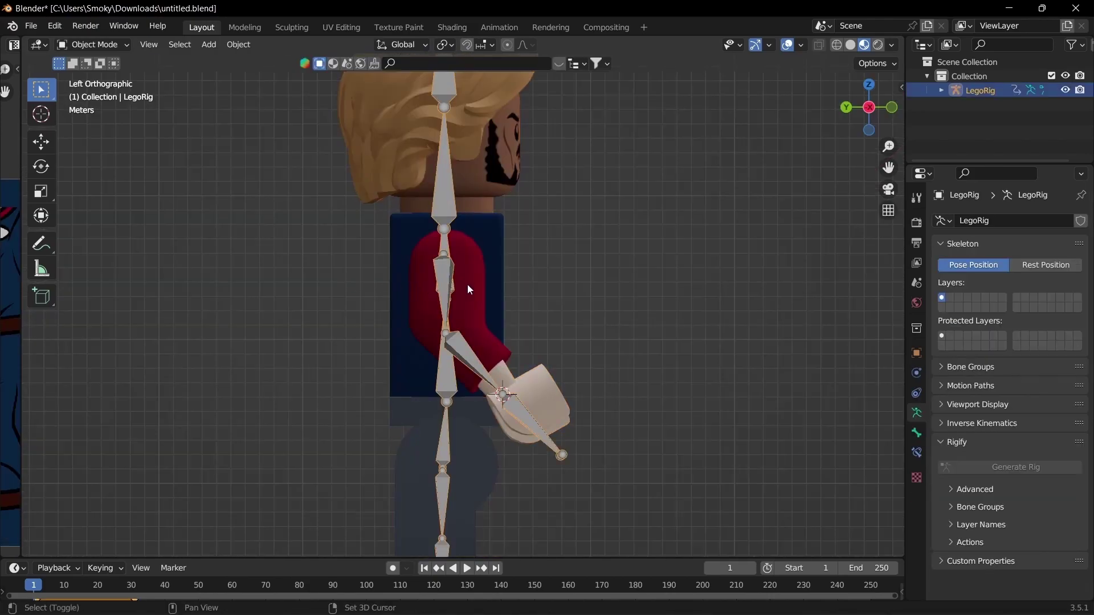
left_click(469, 282, "shift")
key("ctrl+Tab")
left_click(373, 235)
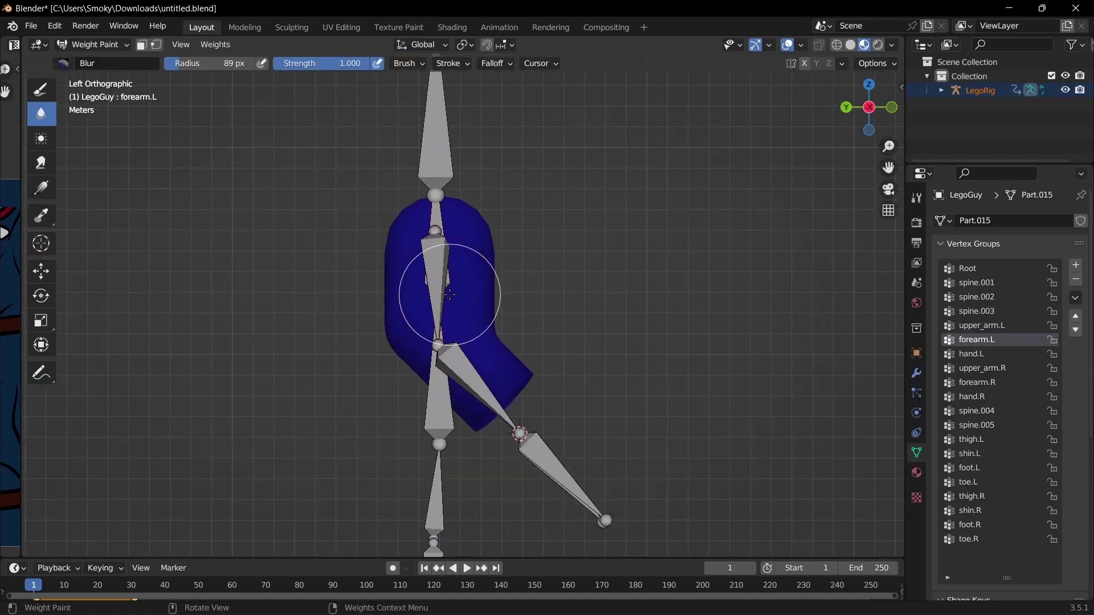
middle_click_drag(450, 294, 273, 318)
left_click(273, 317, "ctrl")
left_click(264, 453, "ctrl")
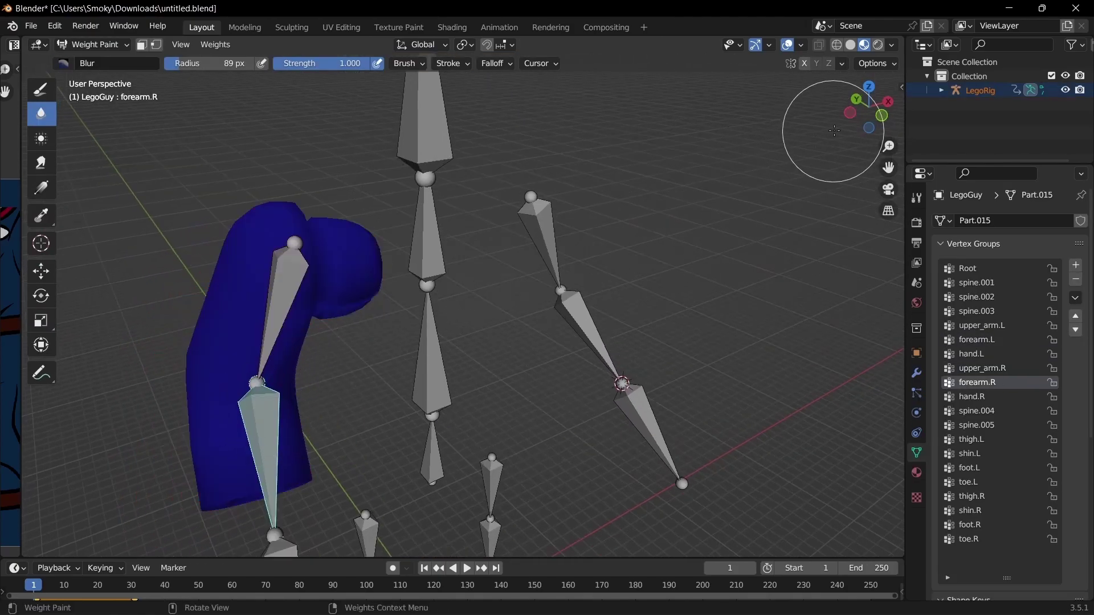
left_click(850, 113)
left_click(49, 92)
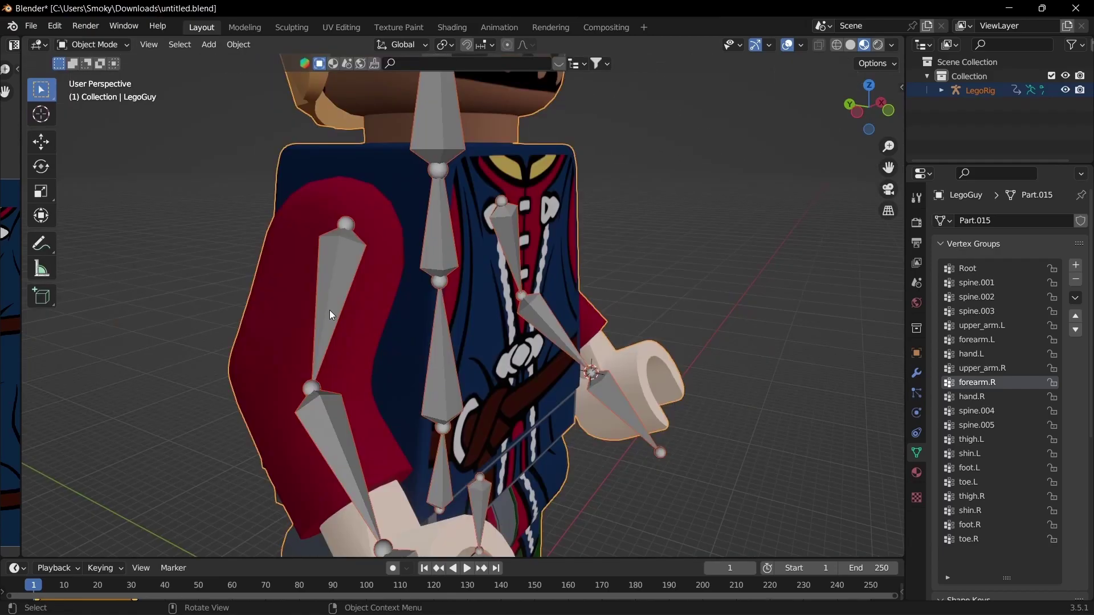
Test rotating the forearm.R bone in Pose Mode, return to Object Mode and save the file.
left_click(329, 310)
key("ctrl+Tab")
key("r")
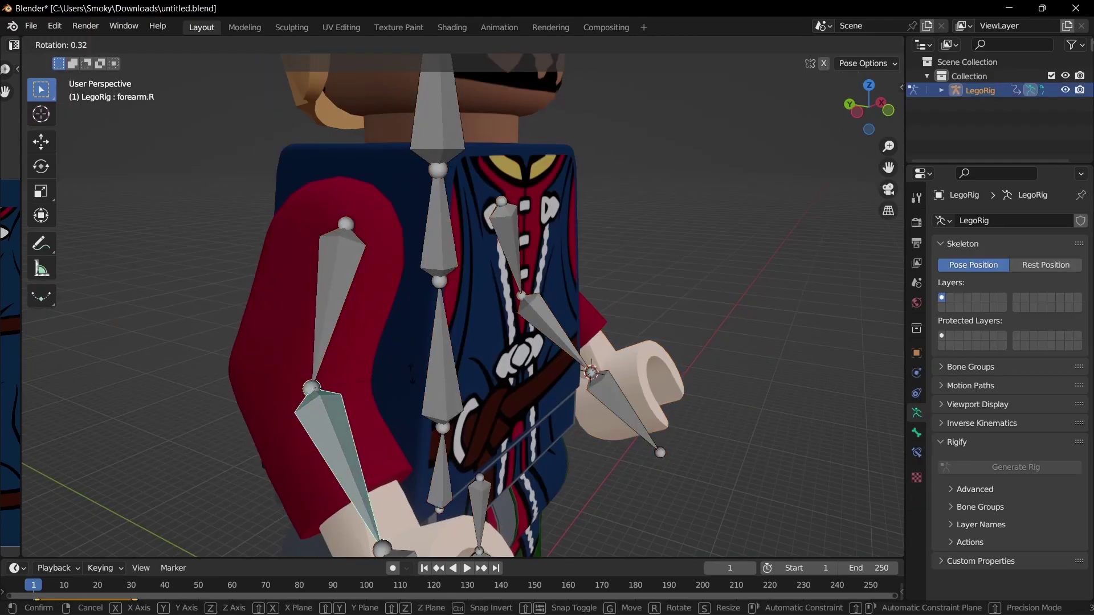
left_click(408, 301)
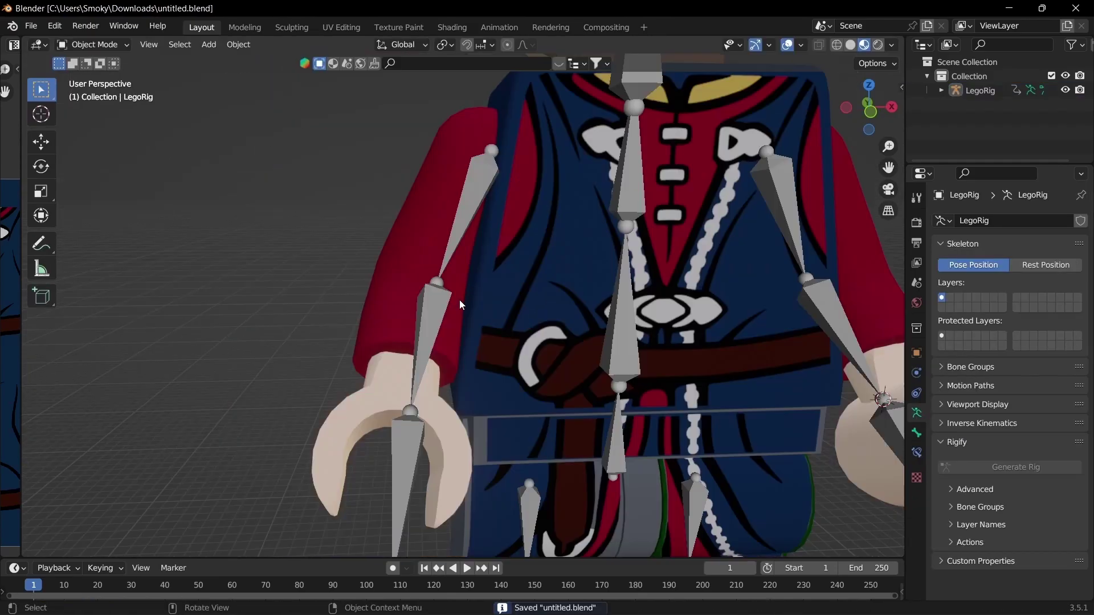
Reveal the LegoGuy mesh in Edit Mode and hide everything except the linked geometry of the figure's left leg.
left_click(459, 300)
scroll(459, 300, "down", 2)
middle_click_drag(459, 300, 445, 319)
middle_click_drag(444, 426, 456, 216, "shift")
scroll(561, 370, "up", 2)
middle_click_drag(560, 371, 451, 336)
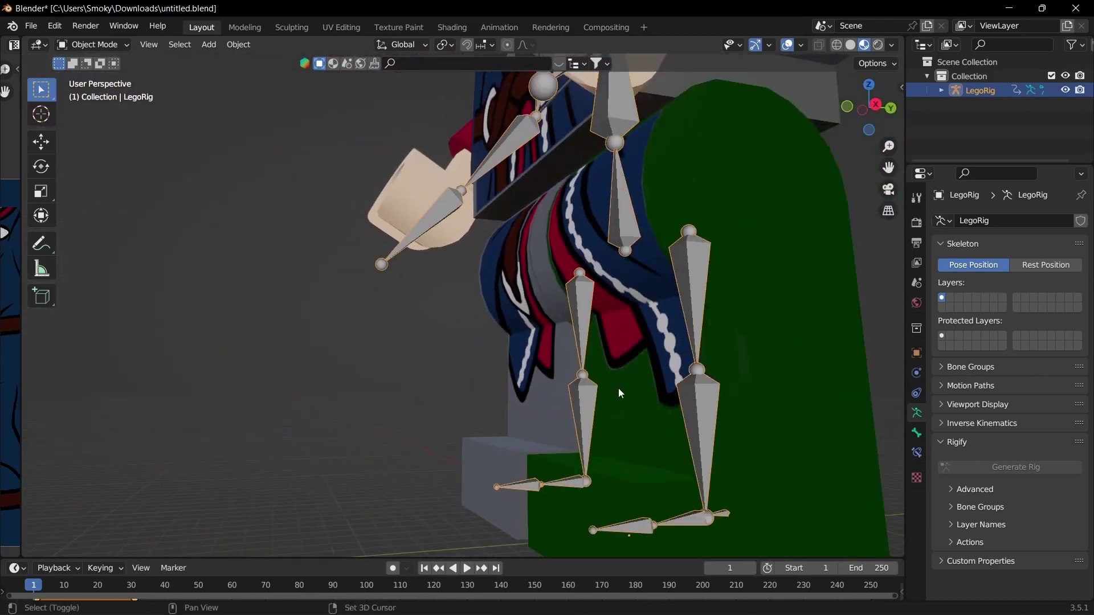
middle_click_drag(620, 393, 466, 256)
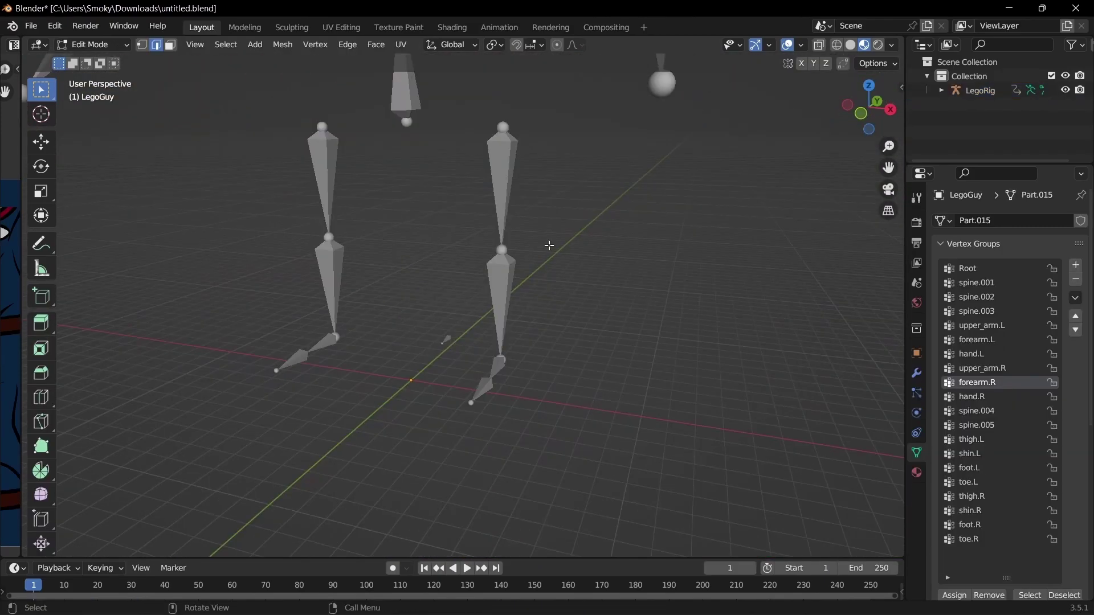
key("alt+h")
key("alt+a")
key("l")
key("ctrl+i")
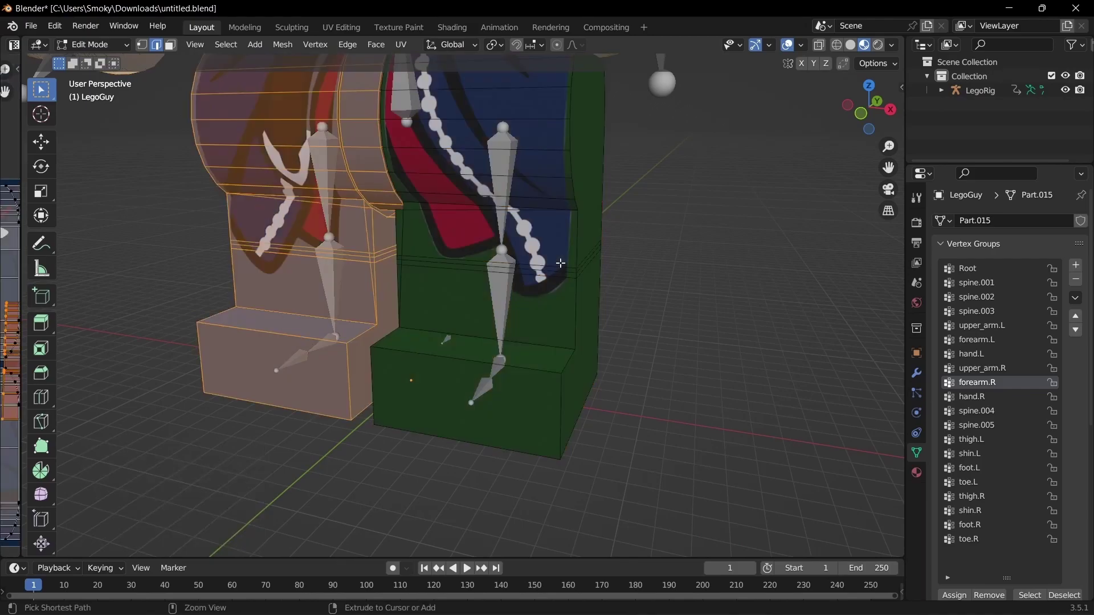
key("h")
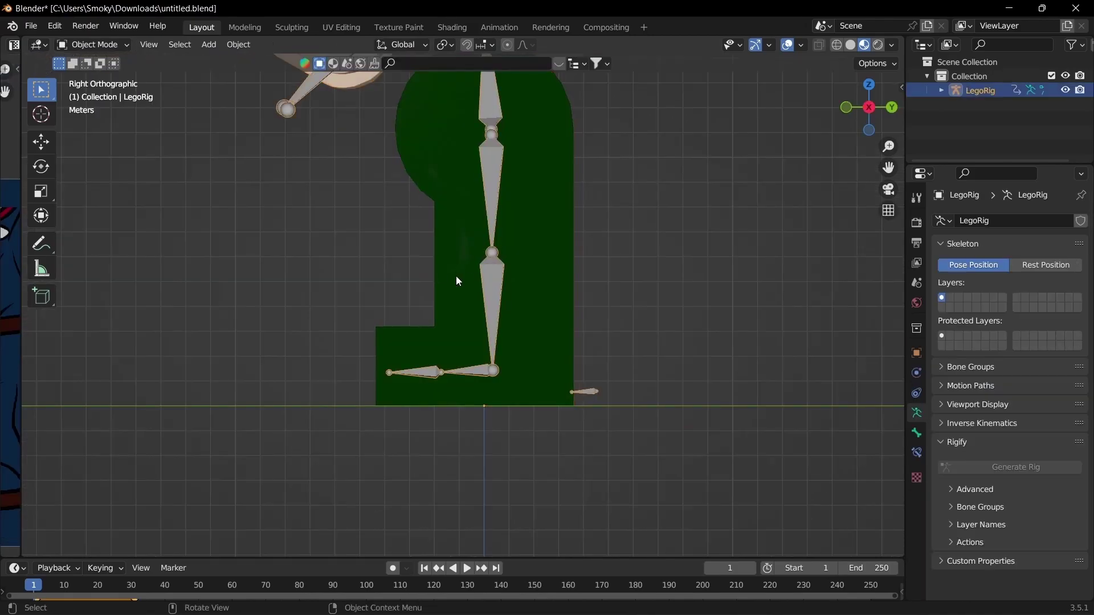
Enter Weight Paint mode with LegoRig and LegoGuy selected, check thigh.L's weights and make shin.L the active bone in the right side view.
middle_click_drag(456, 276, 551, 287)
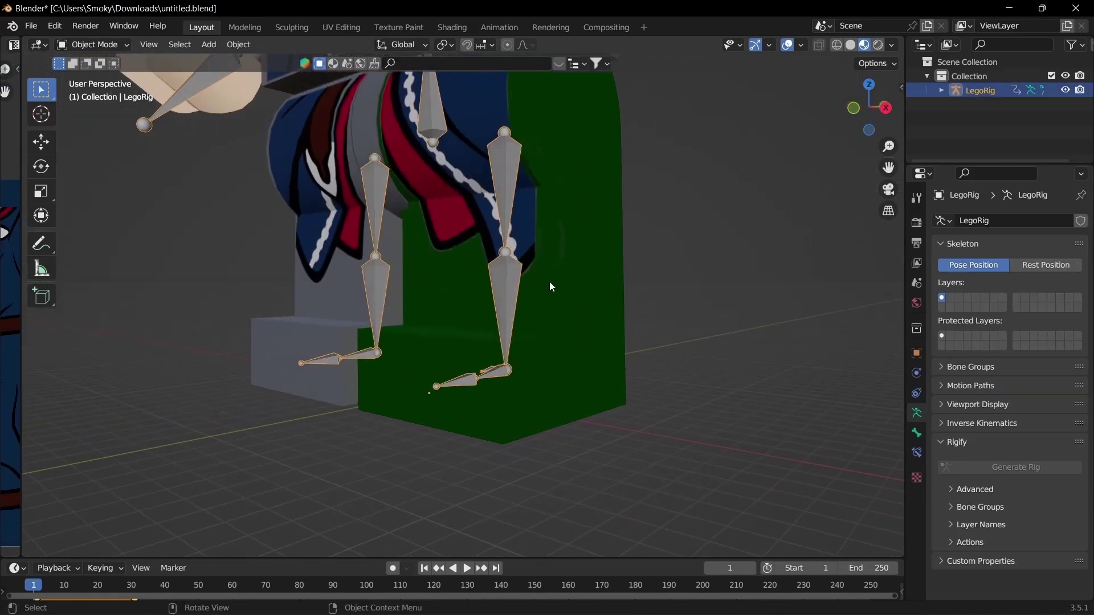
left_click(559, 271)
key("ctrl+Tab")
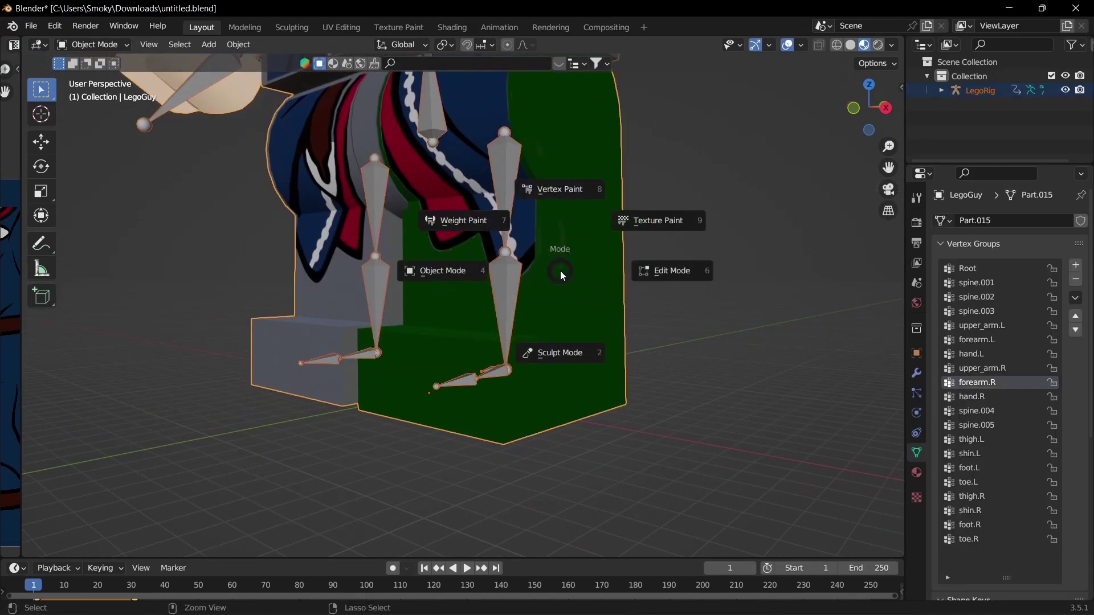
left_click(462, 239)
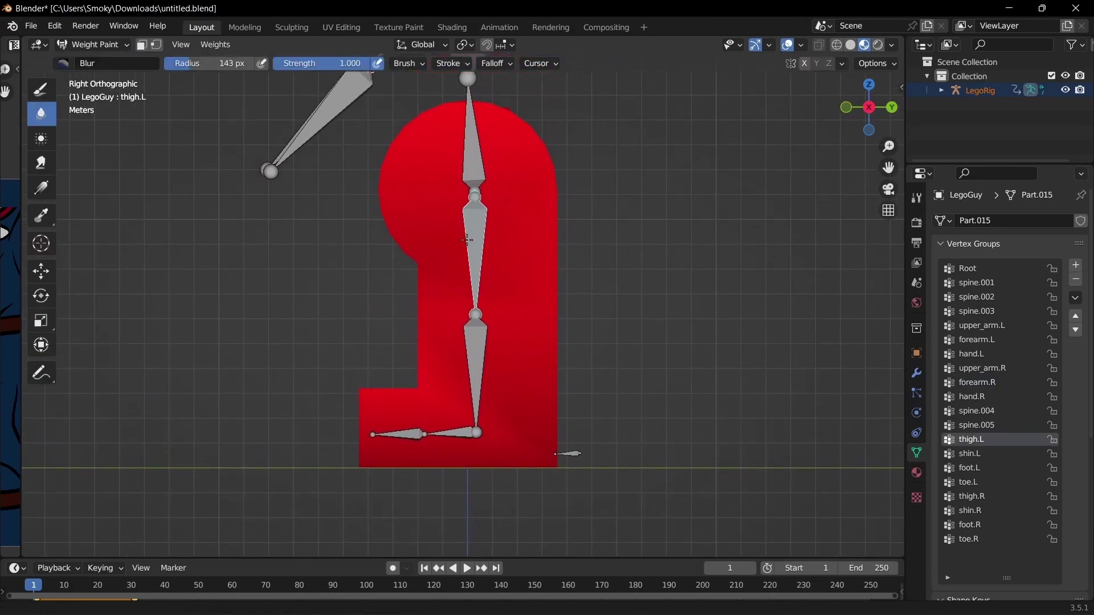
middle_click_drag(530, 250, 585, 251)
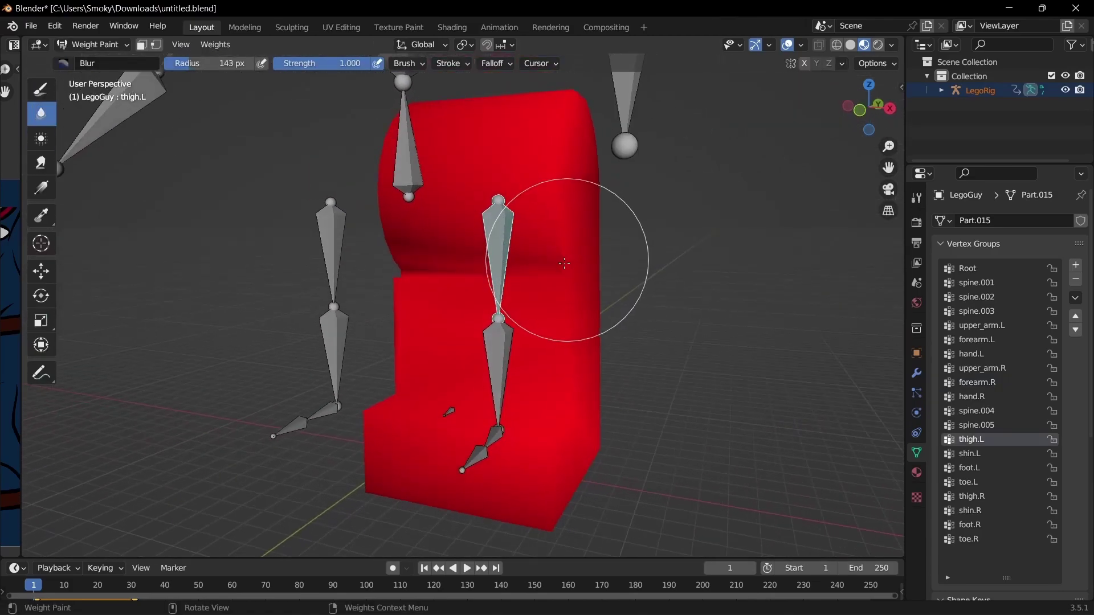
left_click(889, 108)
left_click(478, 349, "ctrl")
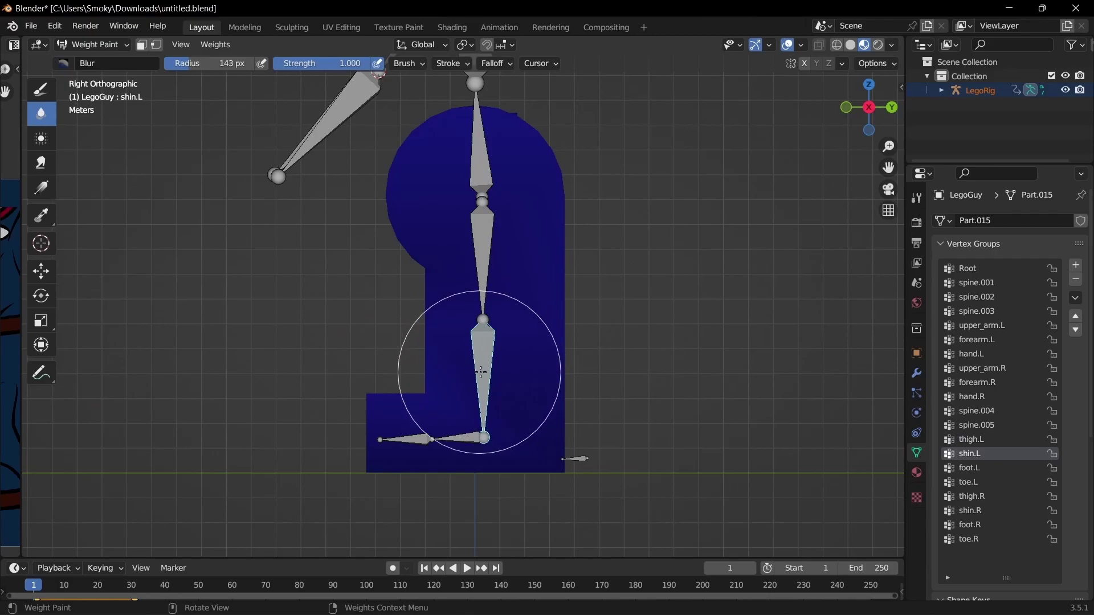
Set the Draw brush radius to 130 px and paint shin.L weight over the left lower leg and foot.
key("f")
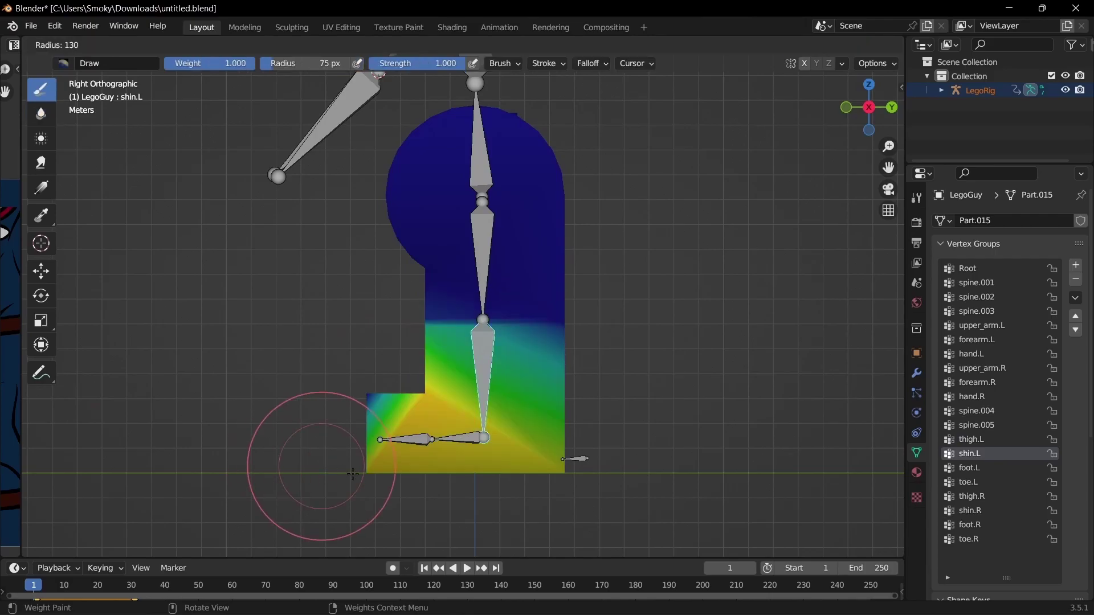
left_click(353, 474)
mouse_move(419, 473)
left_mouse_down()
mouse_move(384, 427)
mouse_move(332, 426)
mouse_move(638, 438)
mouse_move(314, 437)
left_mouse_up()
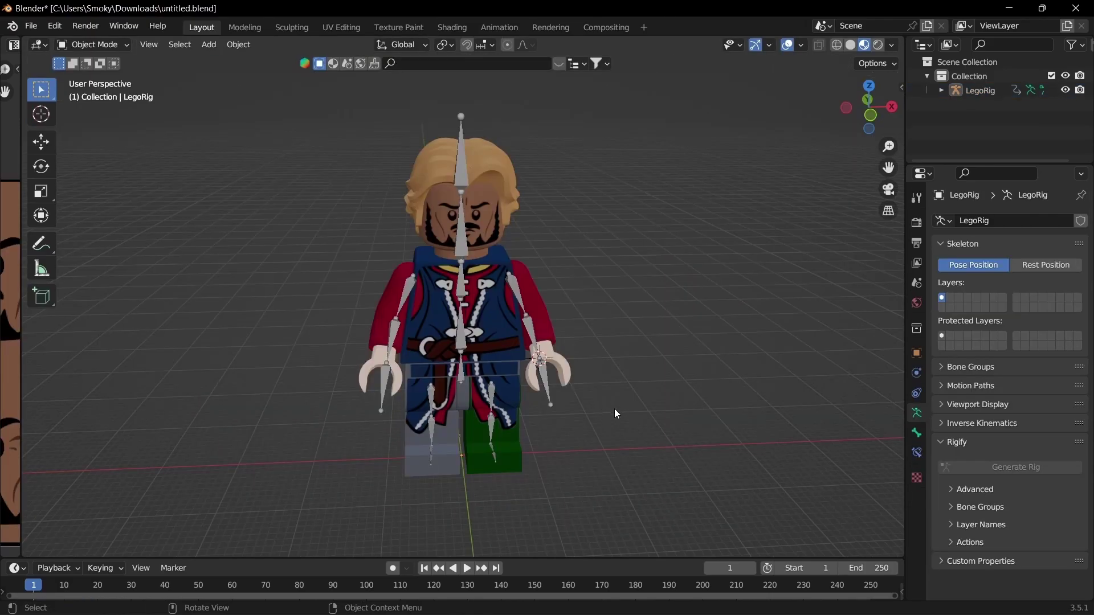
Select the whole minifigure together with LegoRig in Object Mode and start an FBX export.
mouse_move(614, 409)
middle_mouse_down()
mouse_move(426, 396)
mouse_move(542, 401)
mouse_move(522, 312)
middle_mouse_up()
left_click_drag(353, 159, 570, 328)
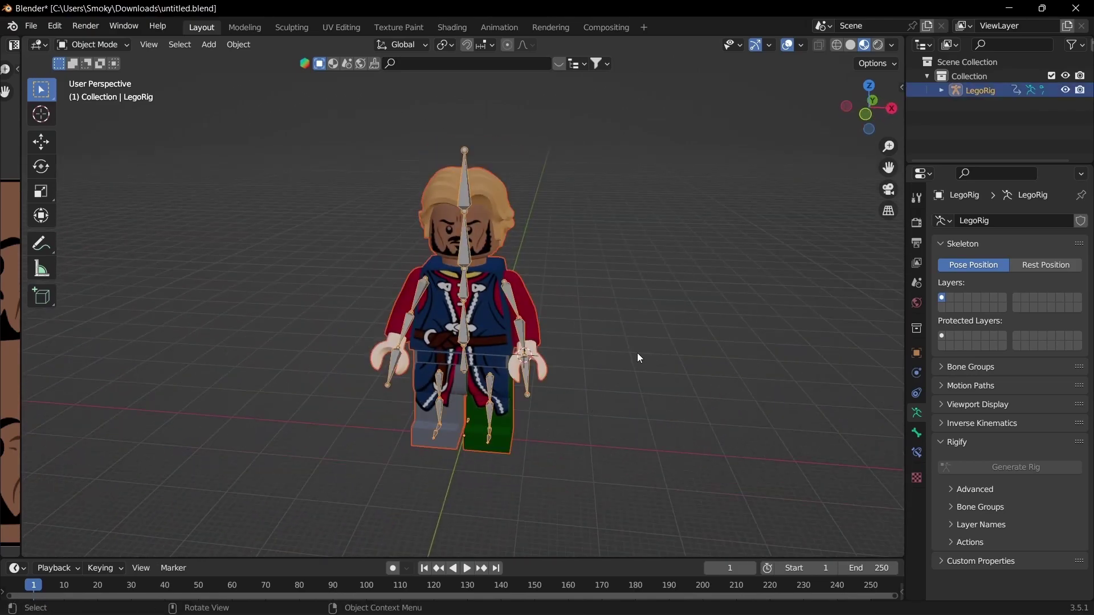
left_click(31, 26)
mouse_move(63, 233)
left_click(249, 389)
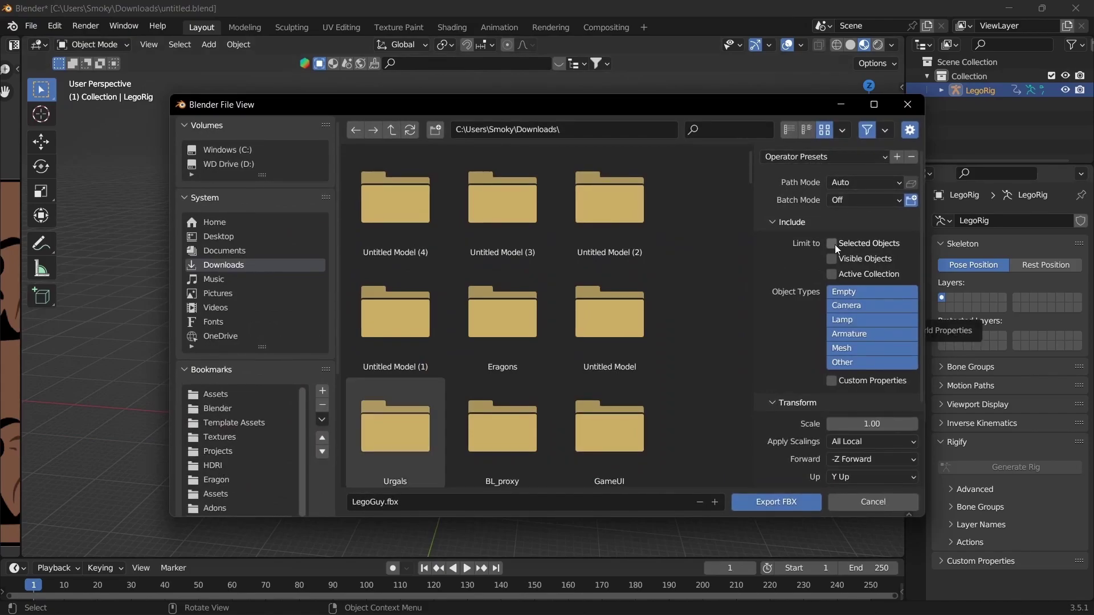
Limit the FBX export to selected objects and to the Armature and Mesh object types.
scroll(838, 302, "down", 1)
left_click(853, 312)
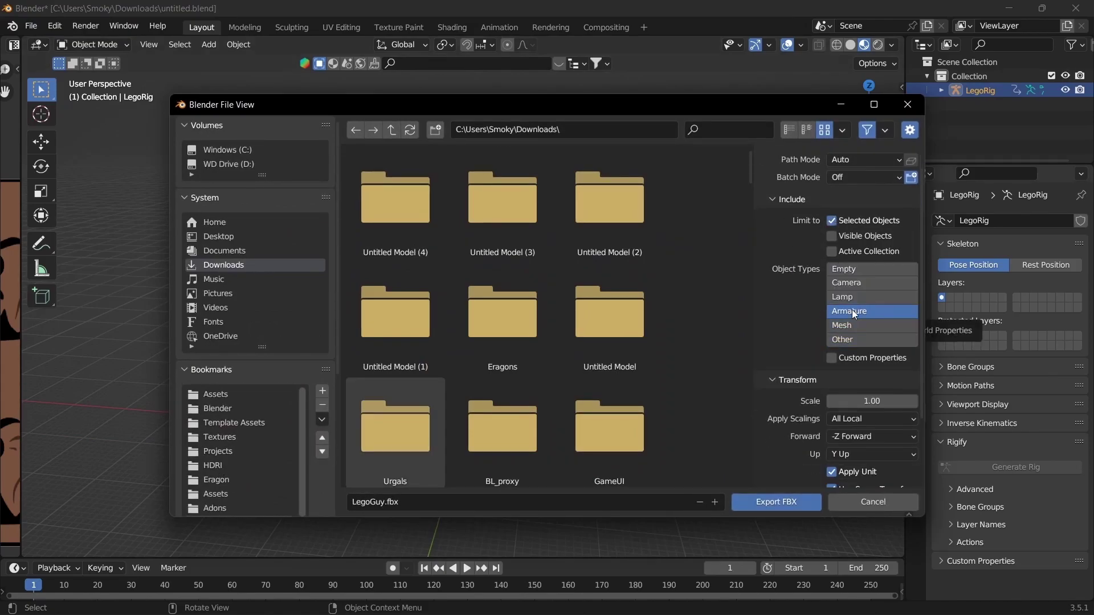
scroll(814, 336, "down", 15)
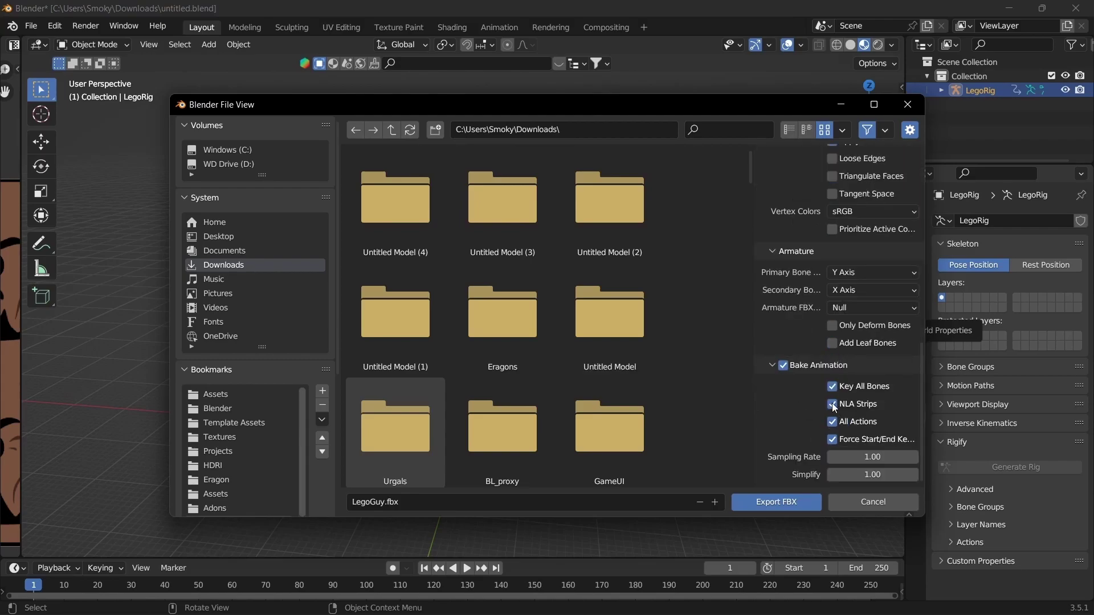
scroll(877, 323, "up", 15)
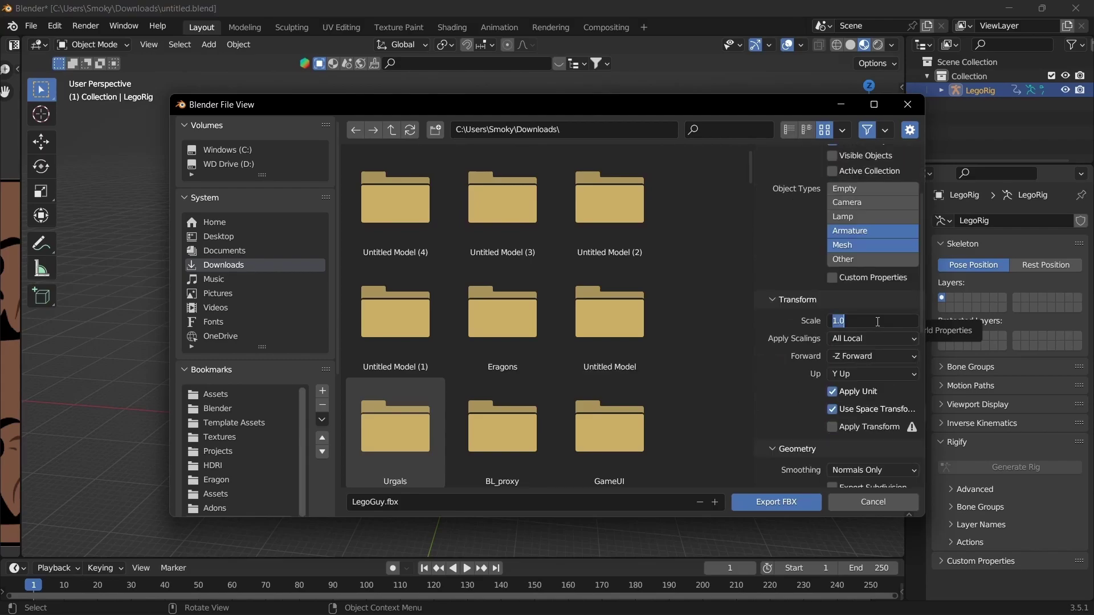
Set the export scale to 0.05 and export LegoGuy.fbx to the Downloads folder.
type("05")
key("Return")
scroll(853, 422, "up", 4)
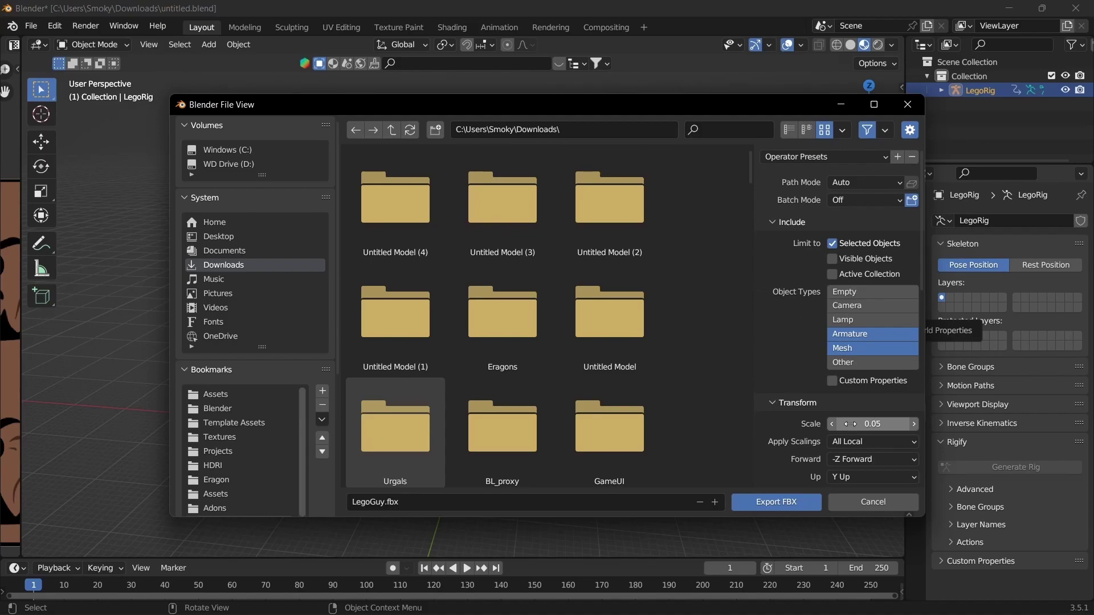
scroll(849, 426, "down", 2)
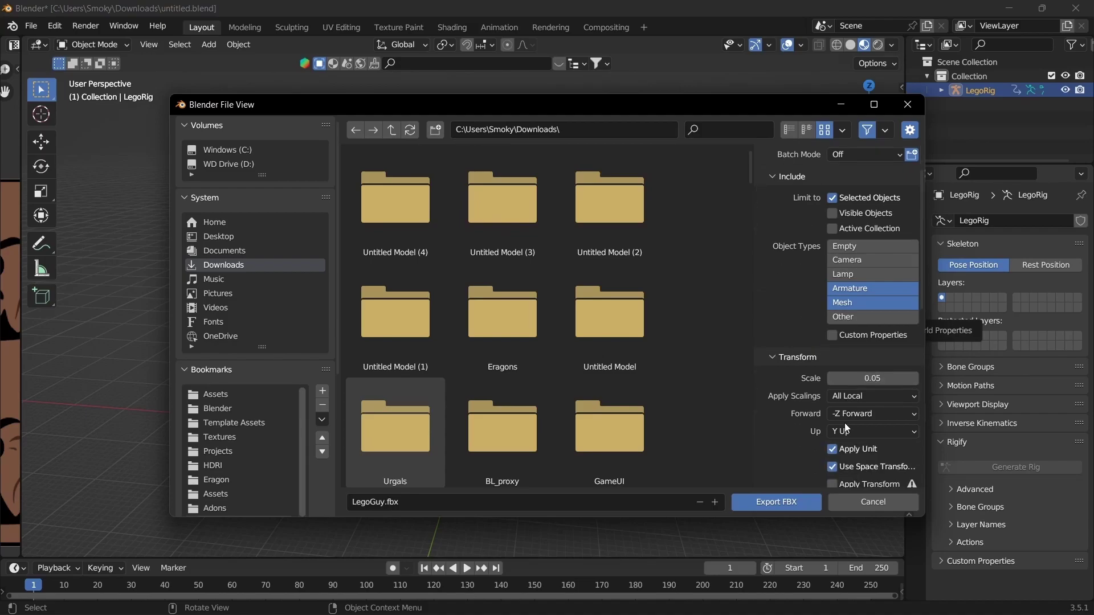
left_click(776, 502)
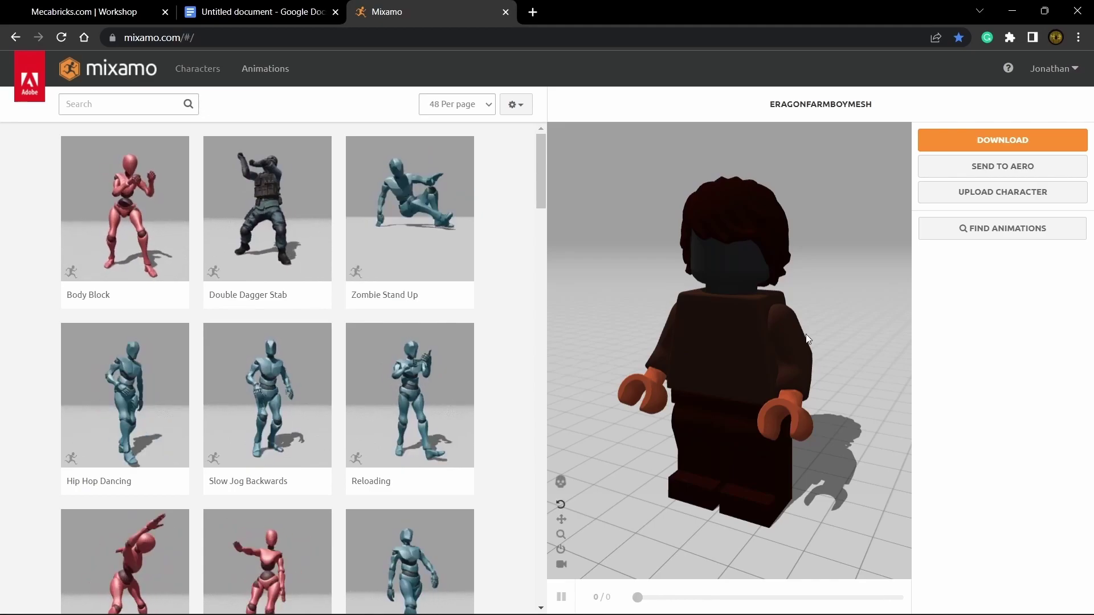
Switch to Mixamo, upload LegoGuy.fbx as a character and accept it in place of the previous character.
left_click(988, 199)
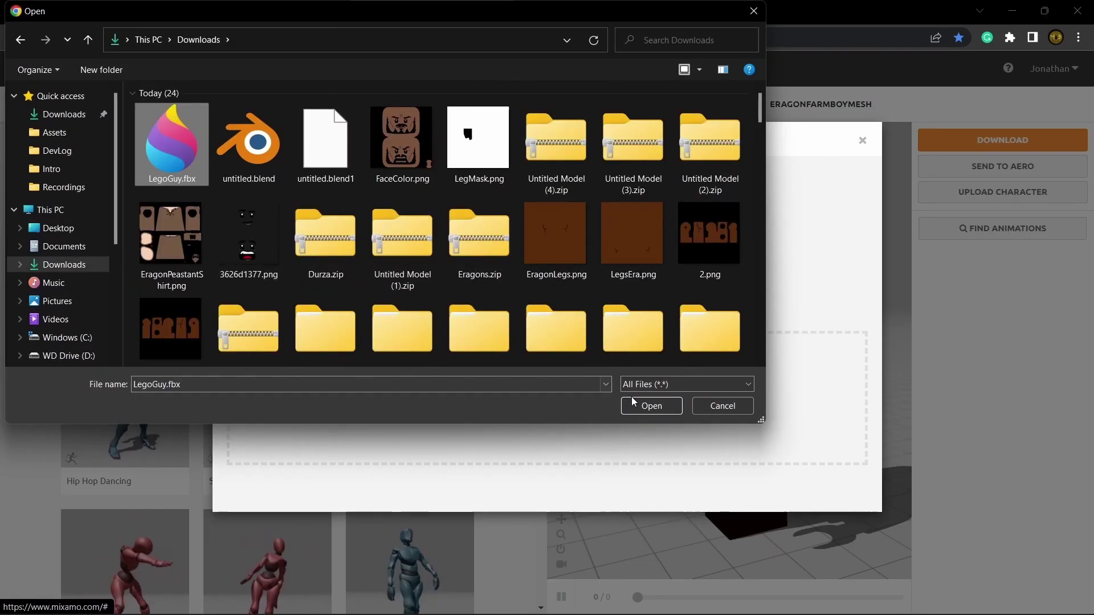
left_click(636, 405)
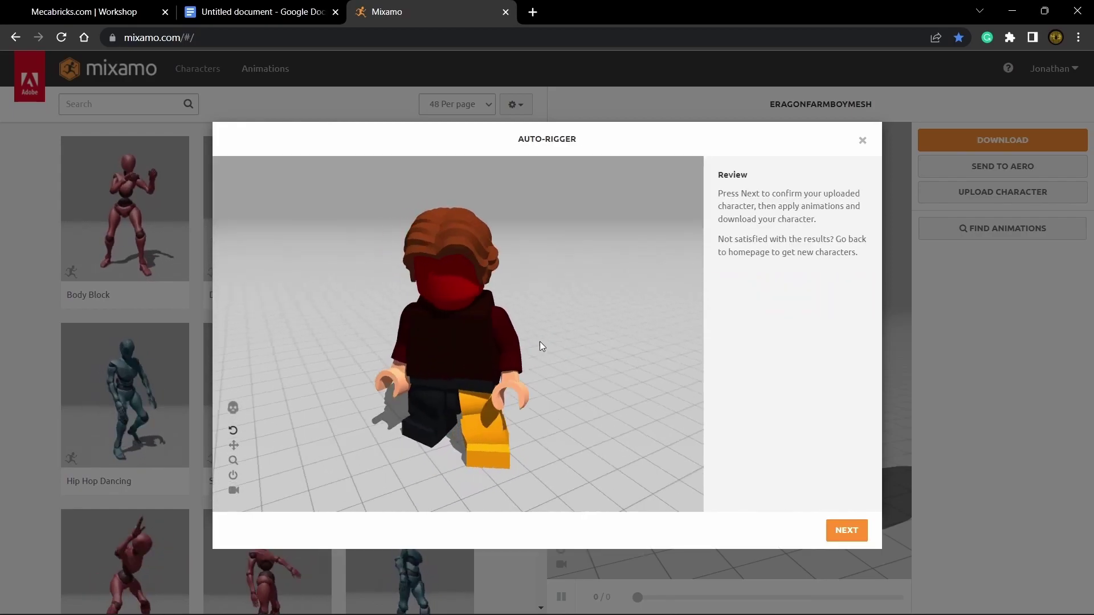
mouse_move(540, 342)
left_mouse_down()
mouse_move(663, 343)
mouse_move(395, 316)
mouse_move(529, 345)
left_mouse_up()
left_click(846, 530)
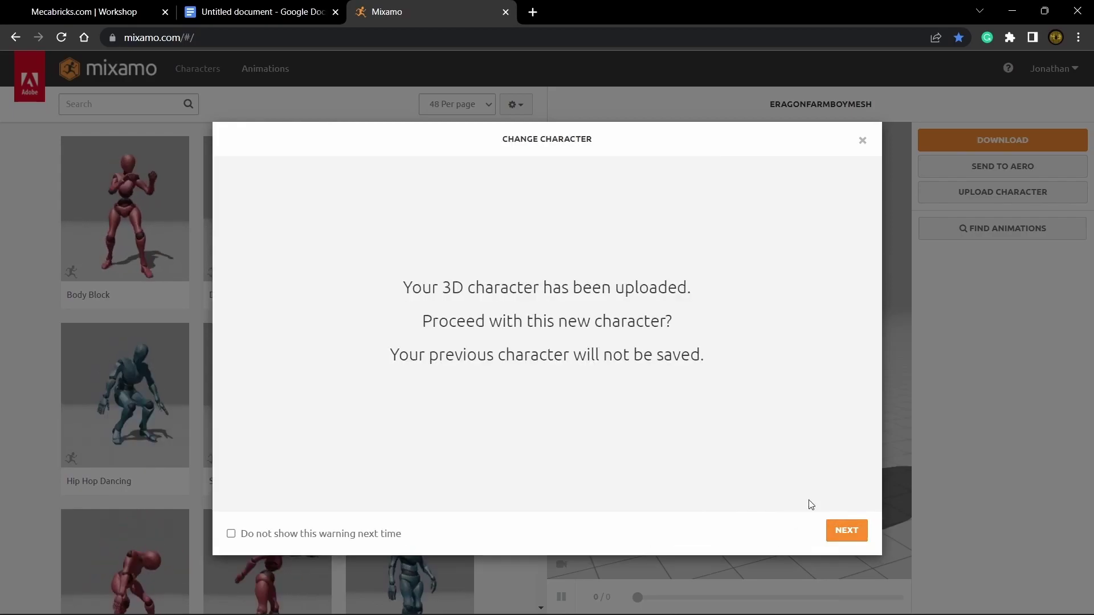
left_click(846, 530)
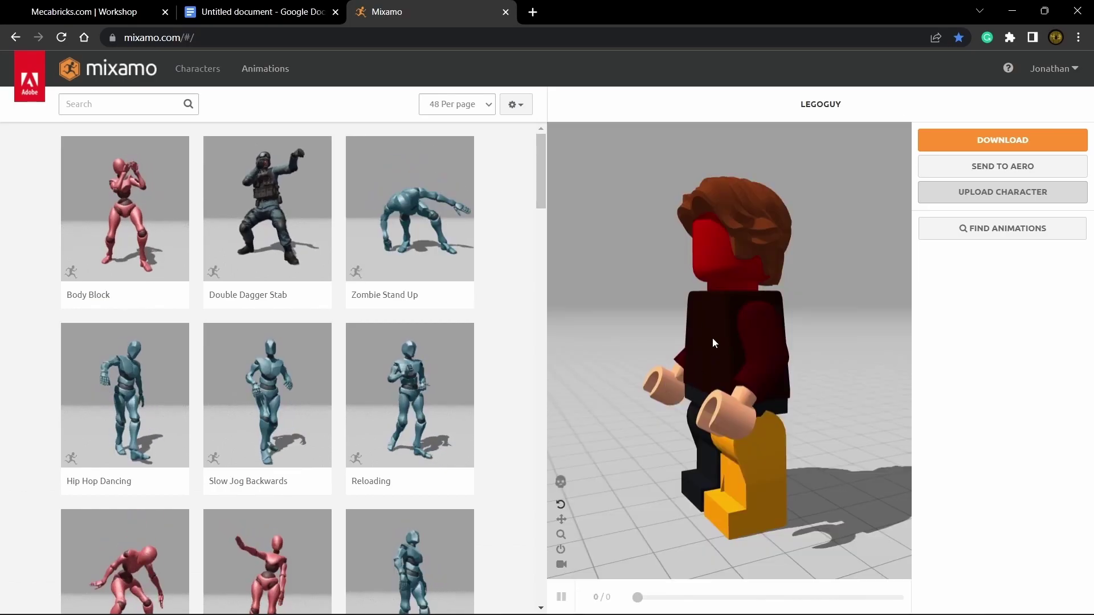
Preview the Reloading animation on the uploaded LegoGuy character.
left_click(351, 423)
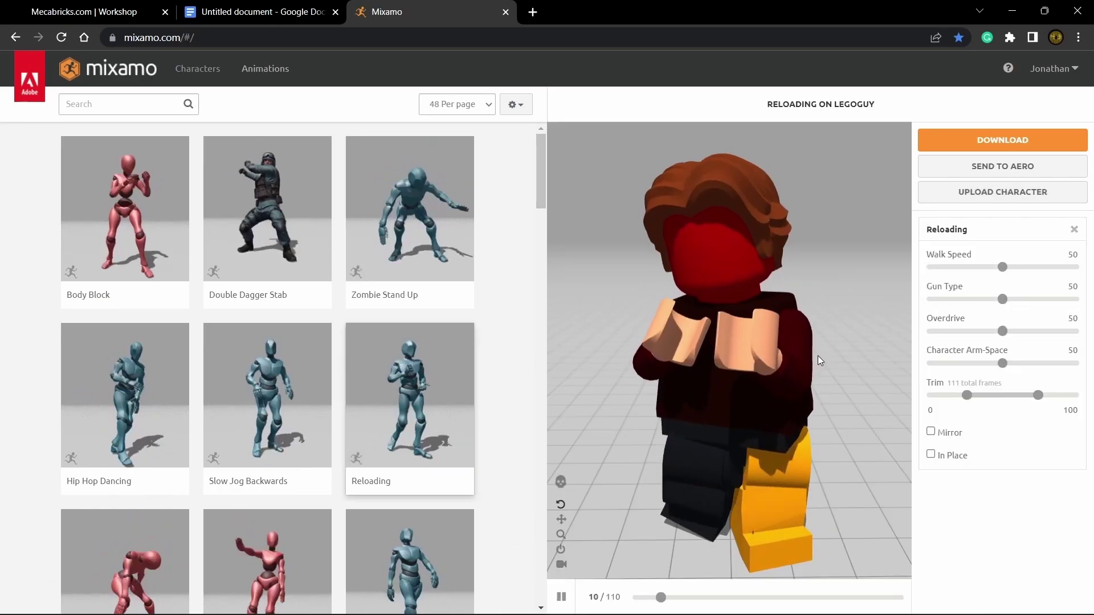
left_click_drag(818, 355, 666, 393)
Search the animations for idle, apply an Idle animation to LegoGuy and set its Character Arm-Space to 71.
left_click(103, 108)
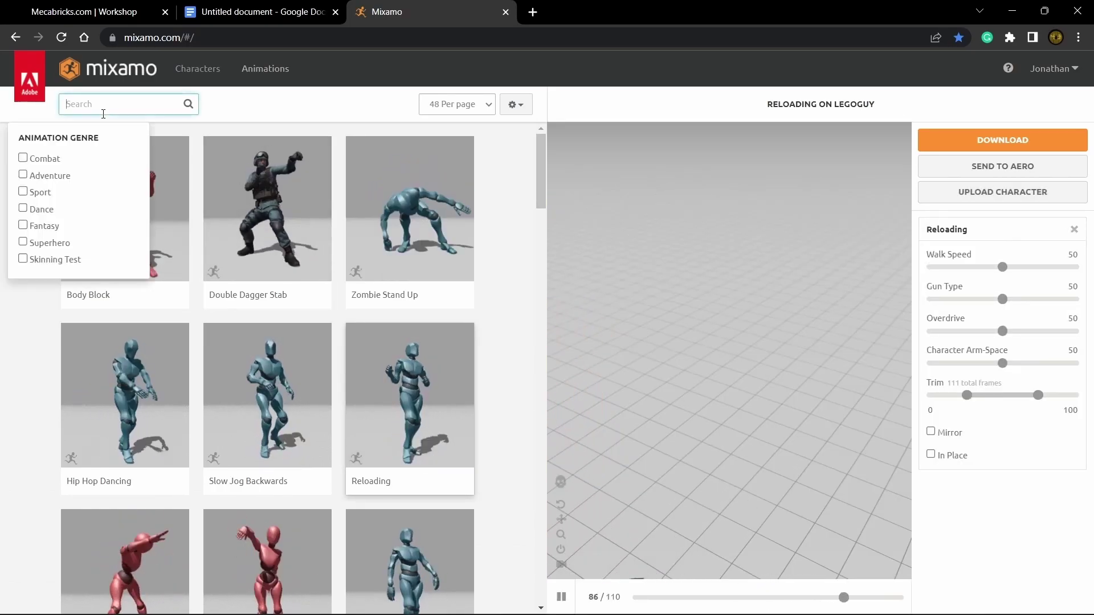
type("idle")
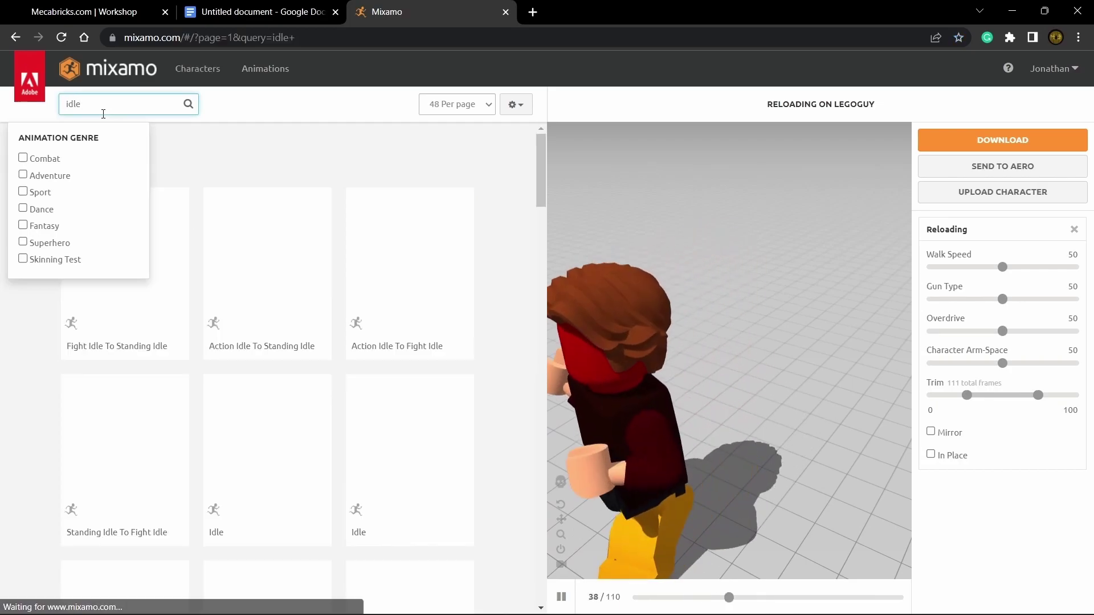
left_click(267, 450)
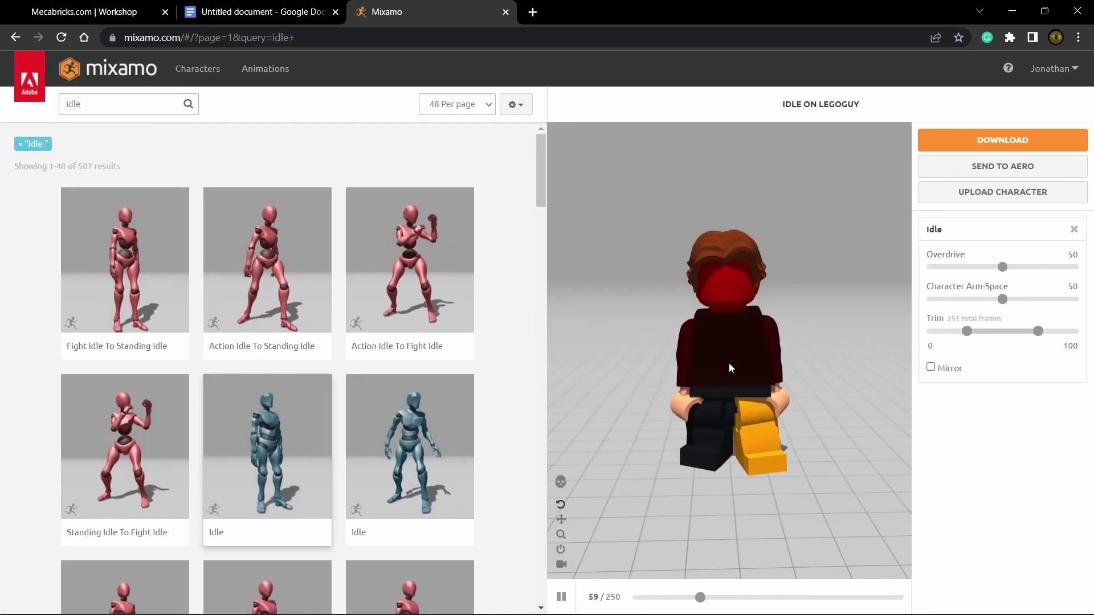
left_click(1034, 300)
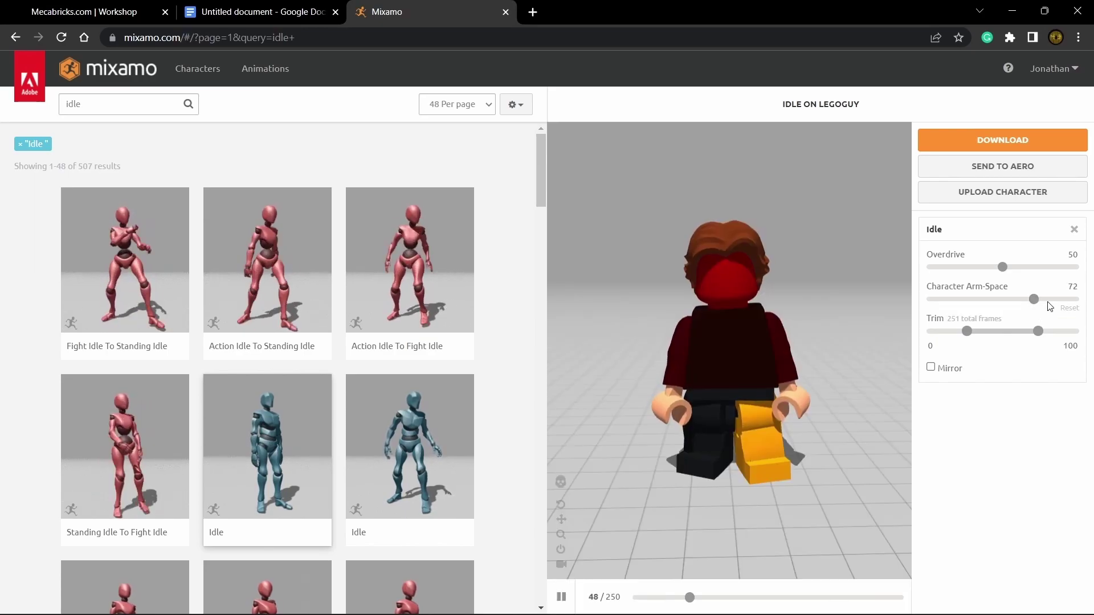
left_click(1047, 300)
Download the Idle animation as FBX Binary without skin at 30 frames per second.
left_click(1003, 139)
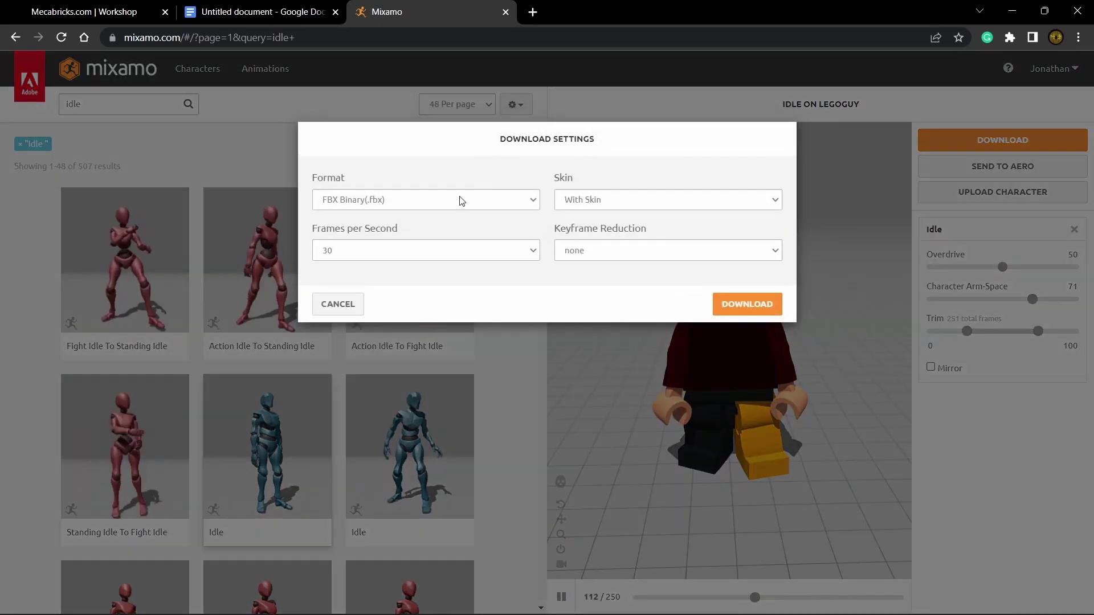
left_click(668, 199)
left_click(603, 227)
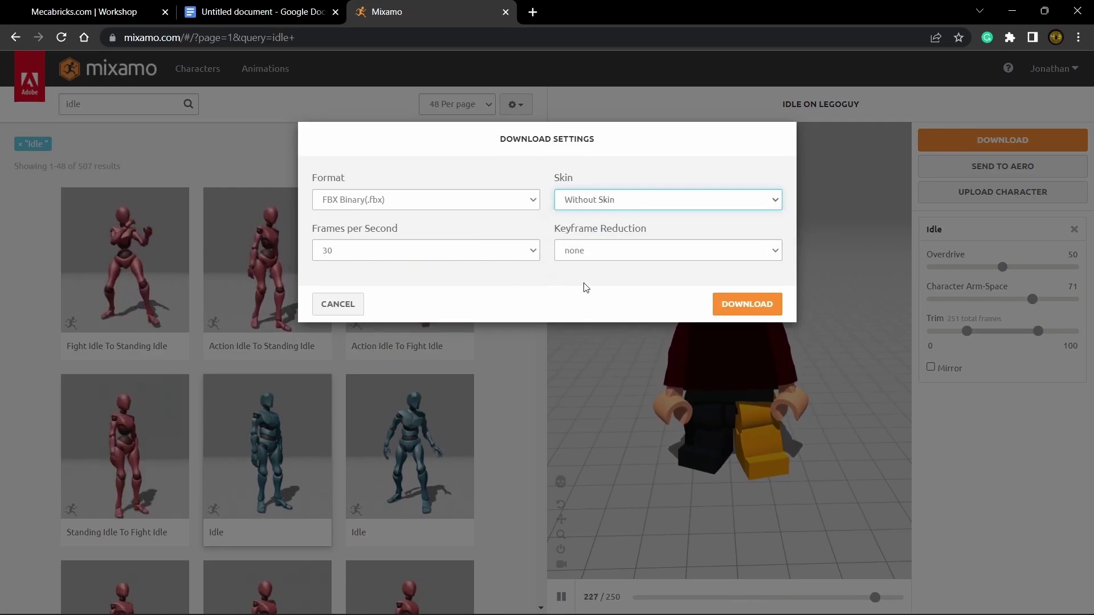
left_click(747, 303)
Remove the Idle animation from LegoGuy and download the bare character as FBX Binary in T-pose.
left_click(1074, 229)
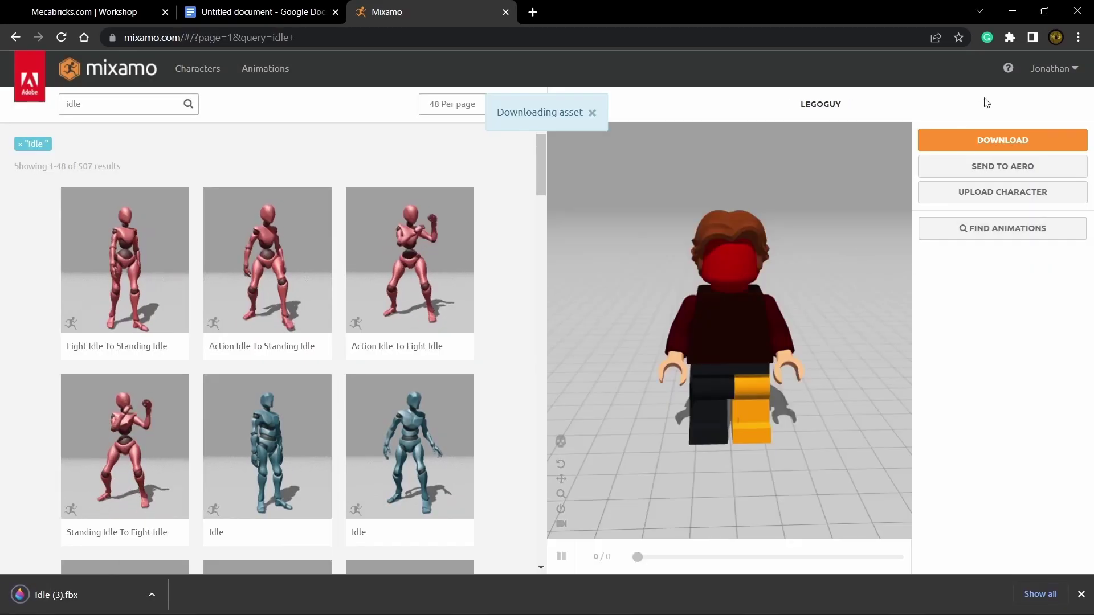
left_click(1001, 138)
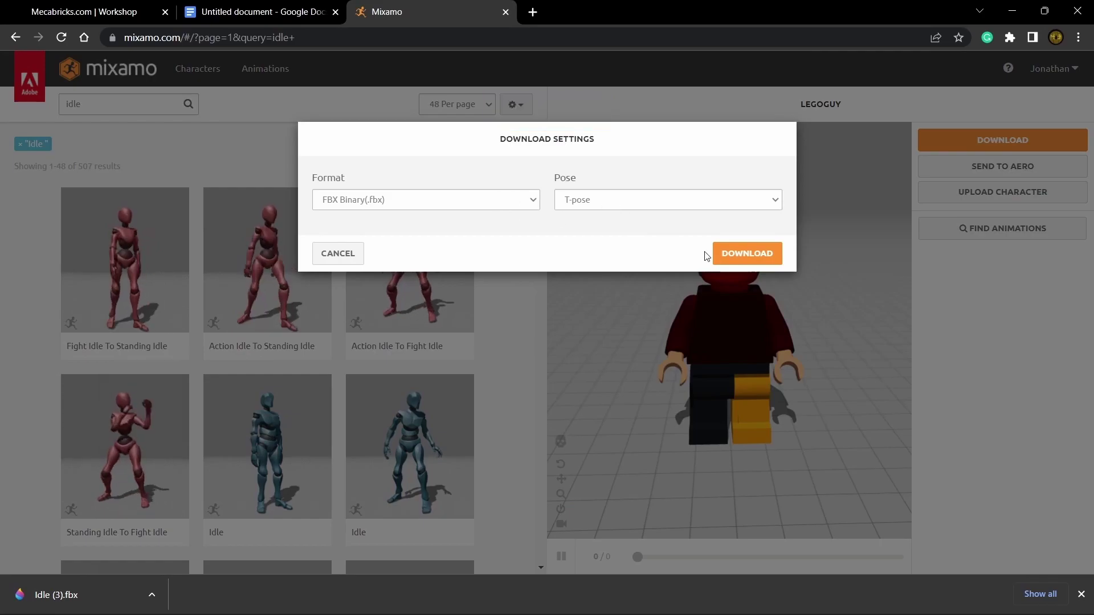
left_click(719, 254)
Search the animations for walk, apply a Walking animation in place and set its Character Arm-Space to 54.
left_click(131, 104)
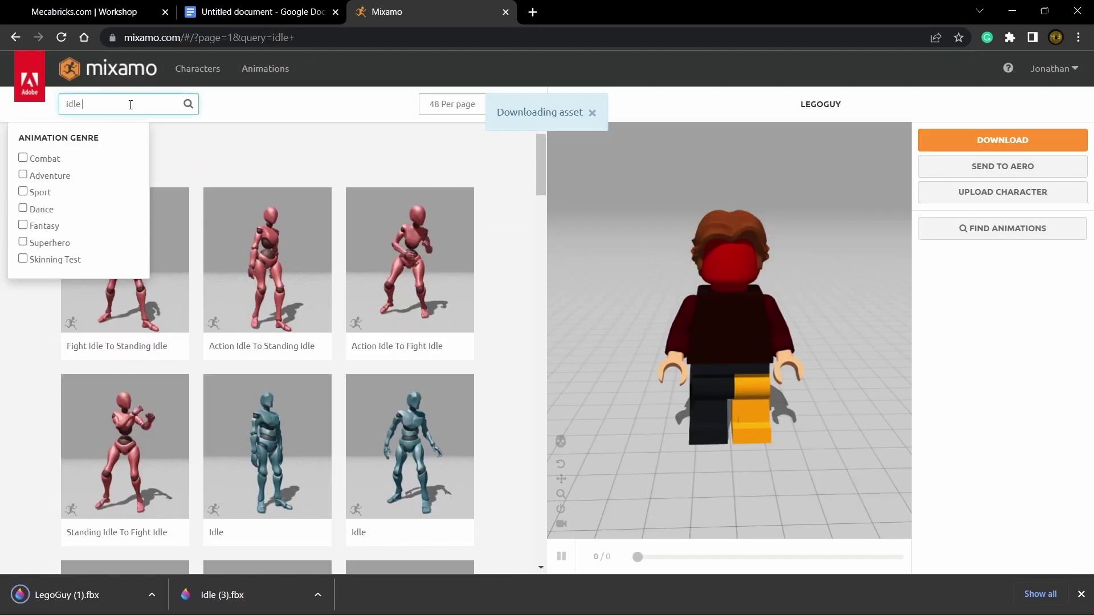
type("walk")
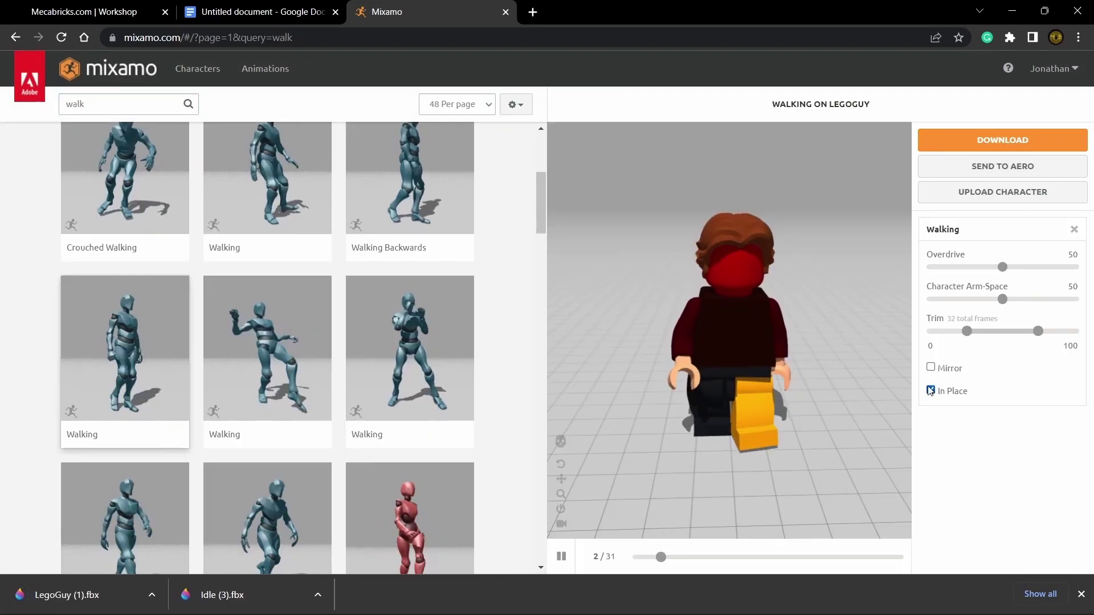
left_click(1011, 300)
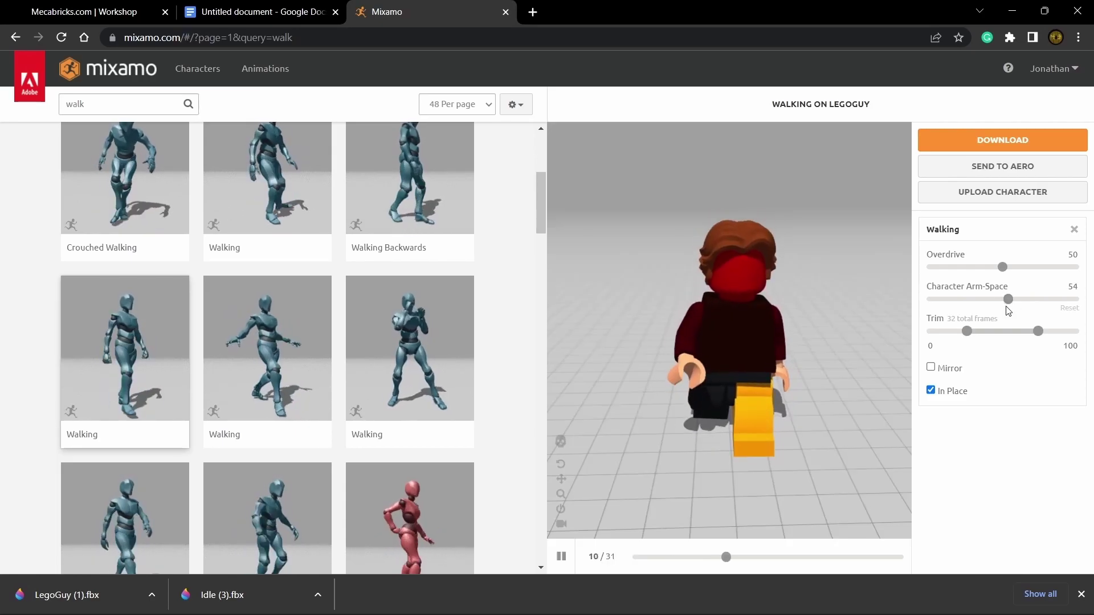
Open the download settings for the Walking animation and choose Without Skin.
left_click(982, 140)
left_click(656, 200)
left_click(586, 227)
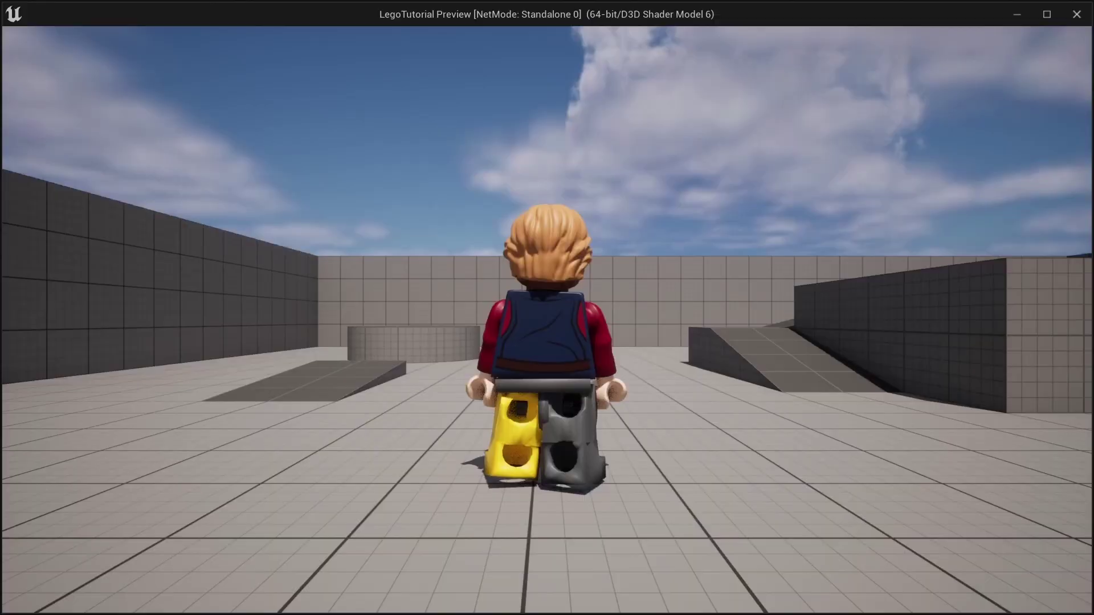
Playtest the minifigure in the Unreal LegoTutorial preview by running around the level and jumping.
key("space")
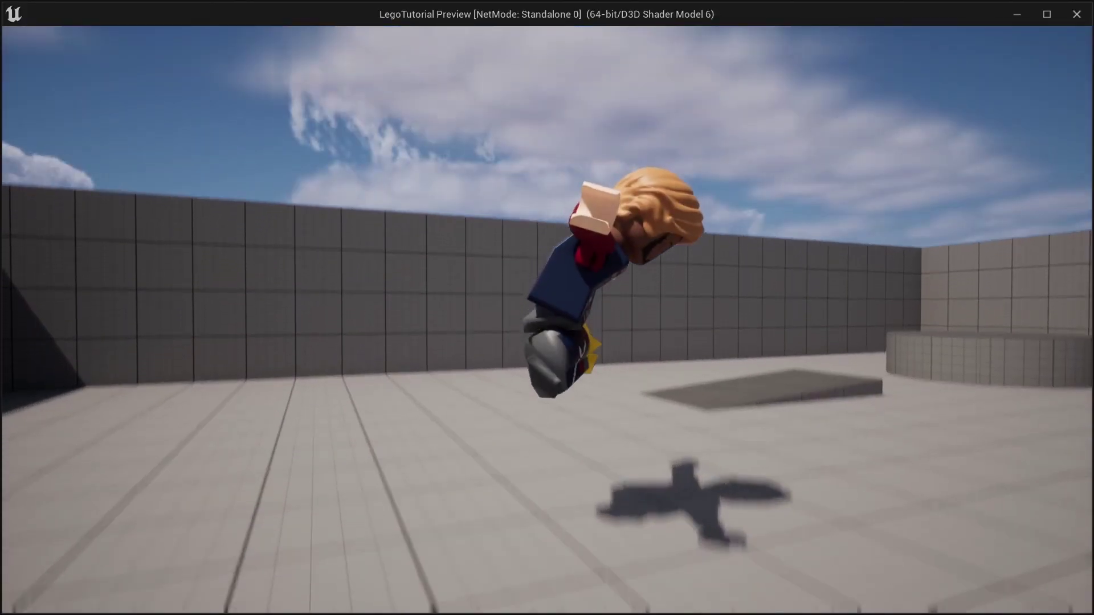
key("a")
key("space")
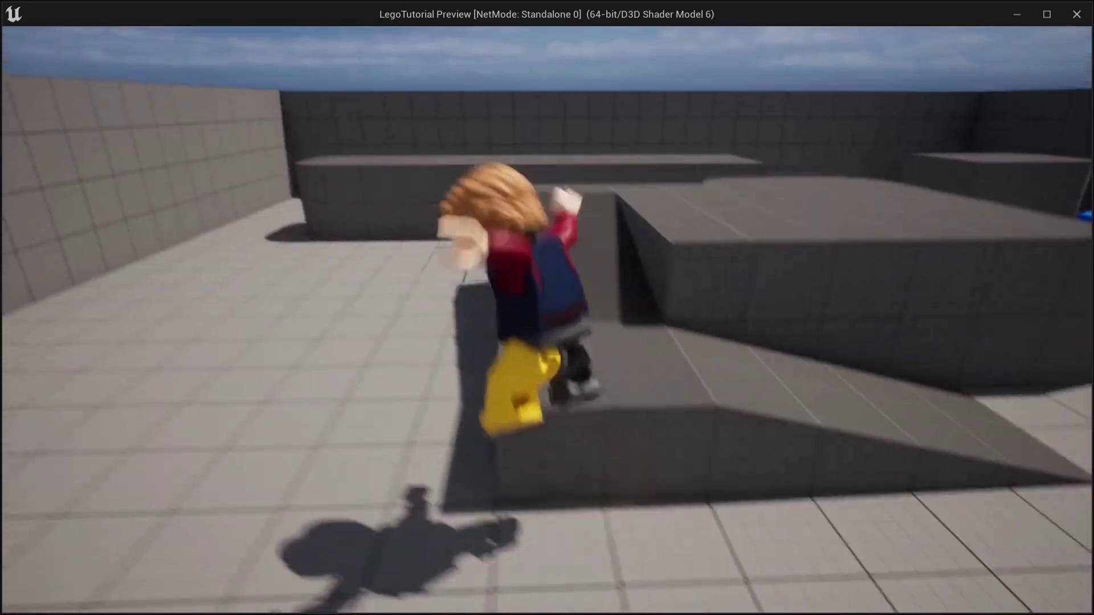
key("d")
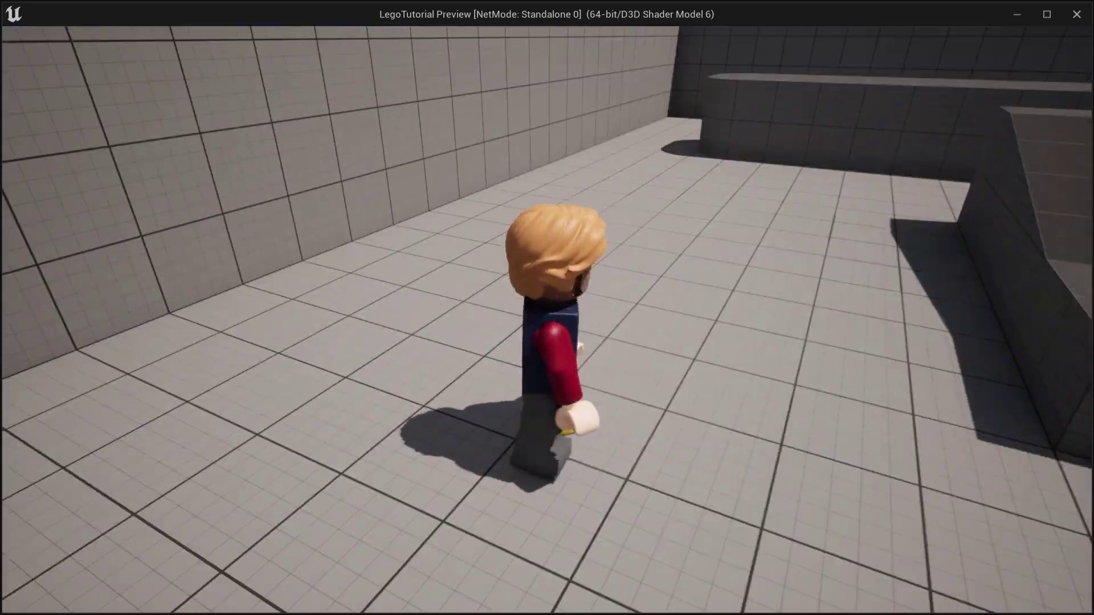